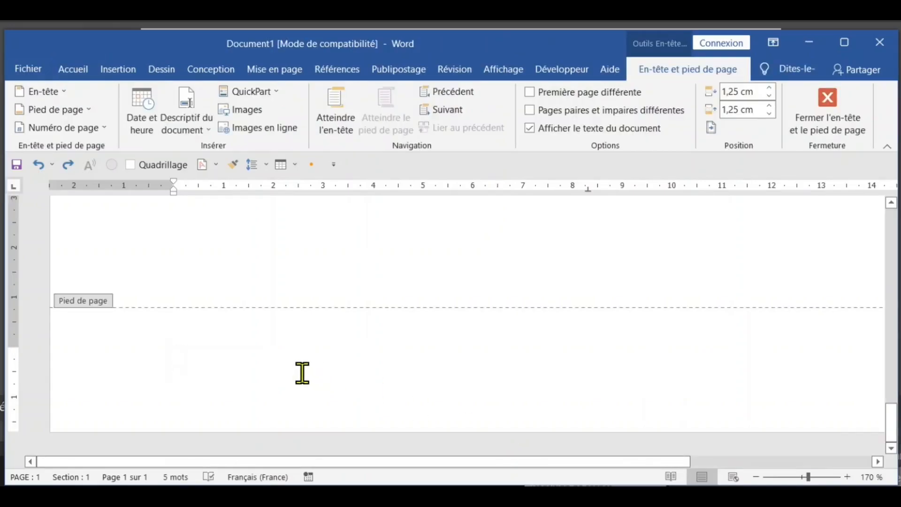
Step: Enter "Merci bien" as the footer text, leave footer editing and check the footer on the page
text(Merci bien)
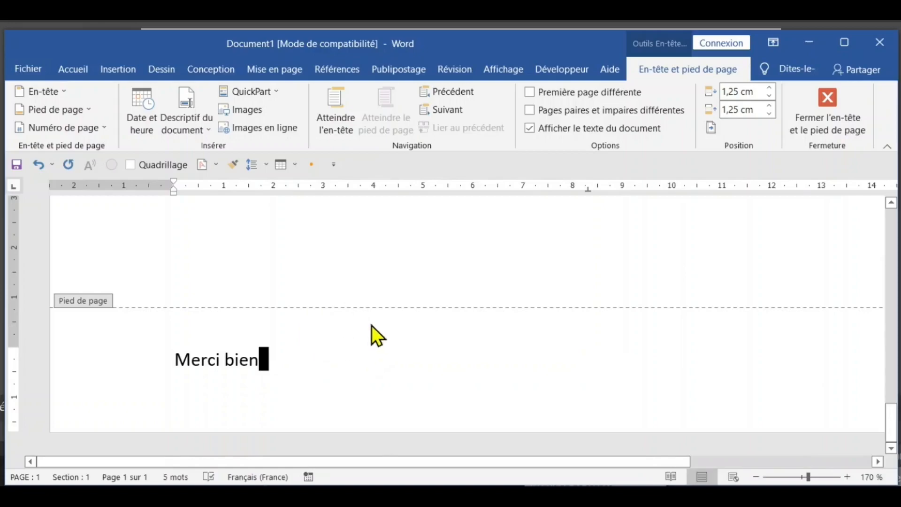
scroll(360, 269, up, 1)
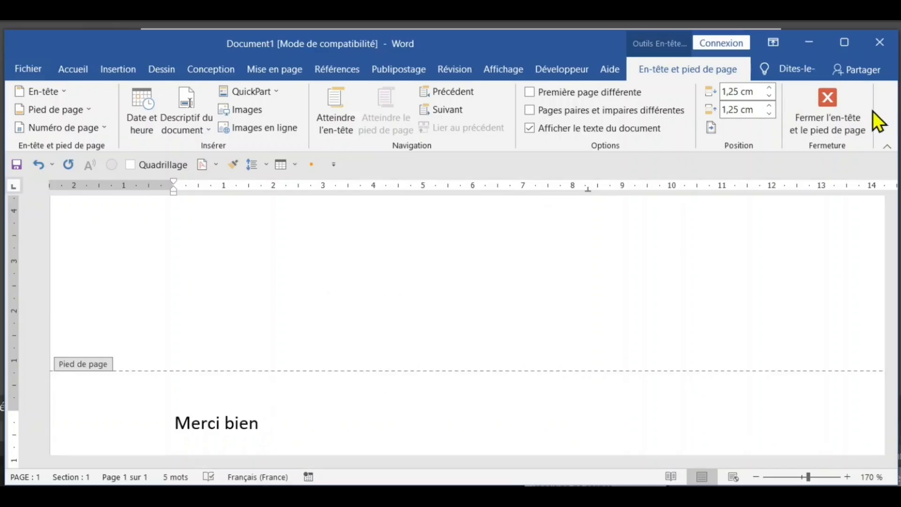
click(860, 114)
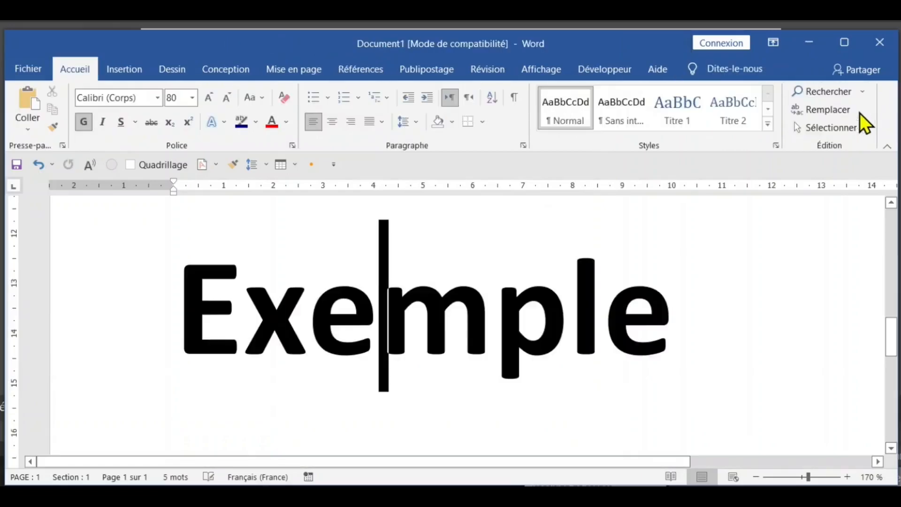
scroll(632, 300, down, 2)
scroll(632, 300, down, 5)
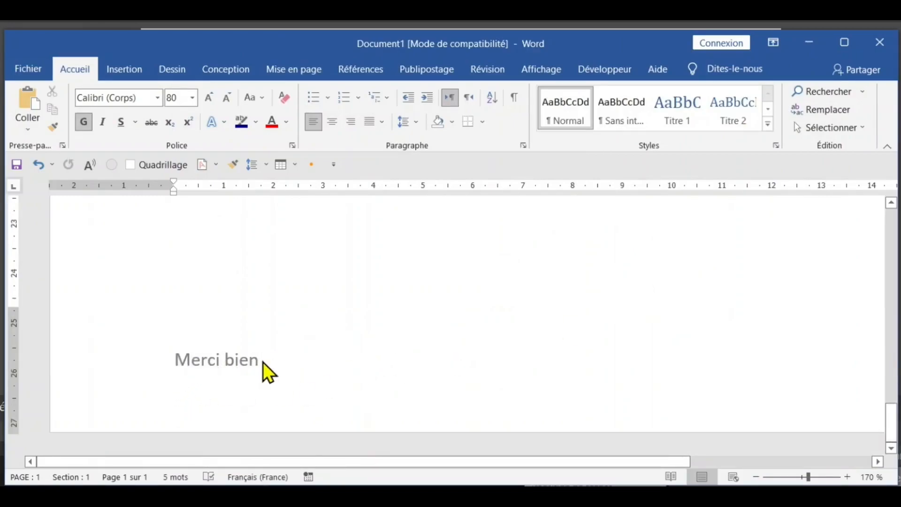
scroll(307, 374, up, 7)
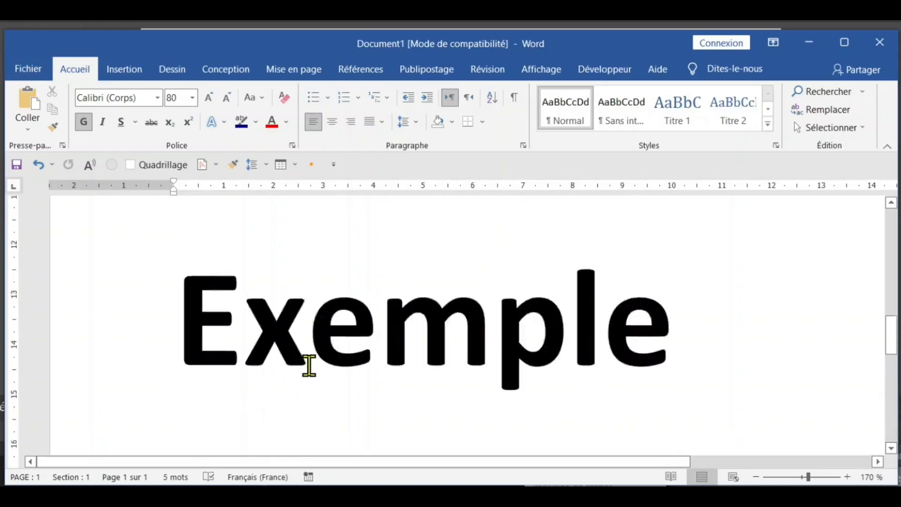
Step: Generate sample paragraphs on a new line below "Exemple" with =lorem()
scroll(310, 366, down, 1)
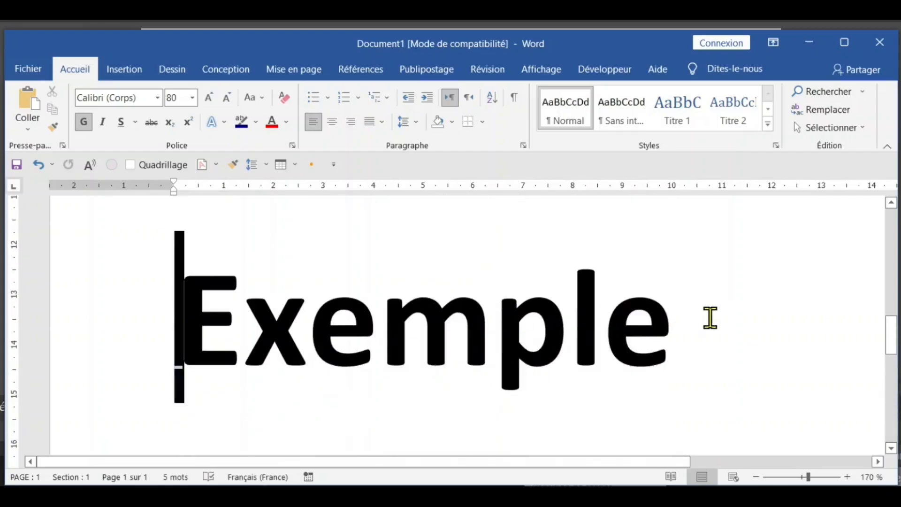
click(711, 318)
key(Return)
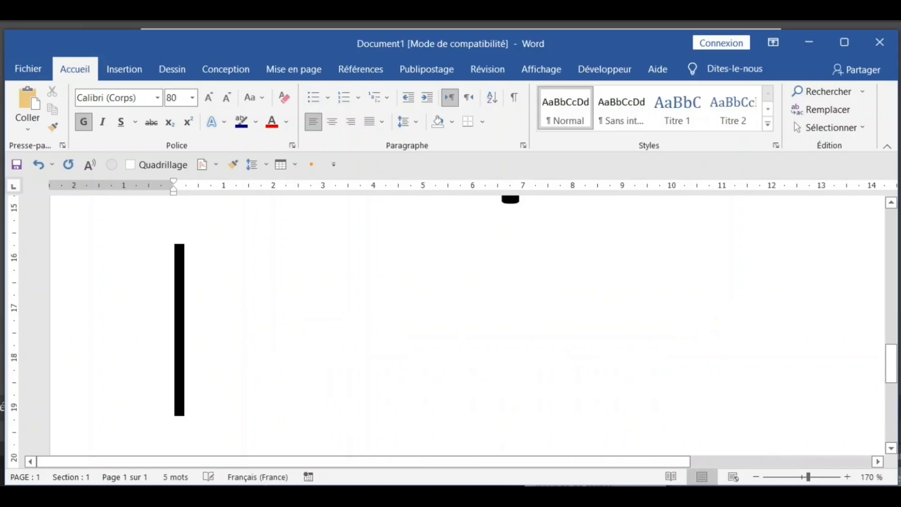
text(=)
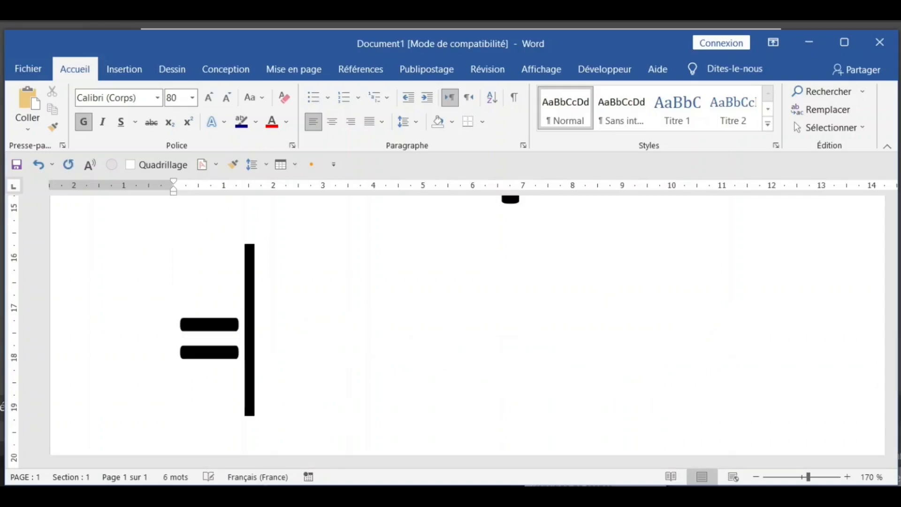
text(lor)
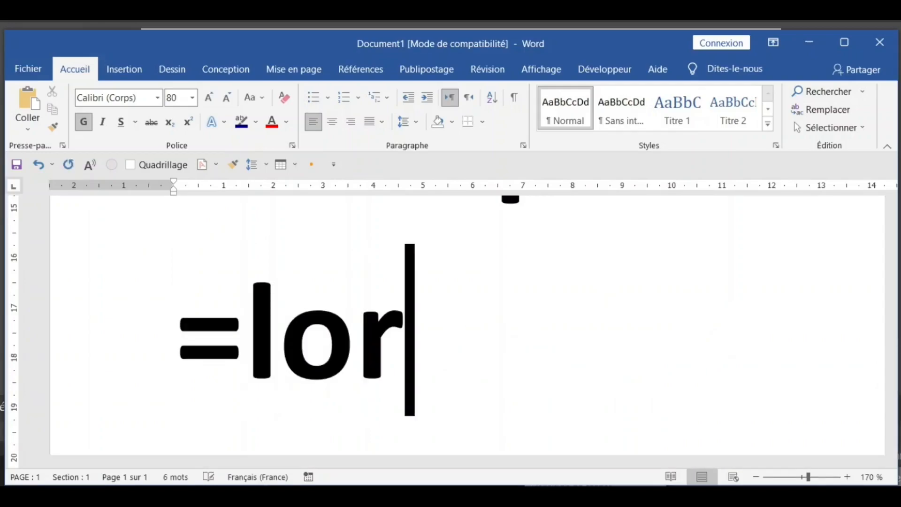
text(em)
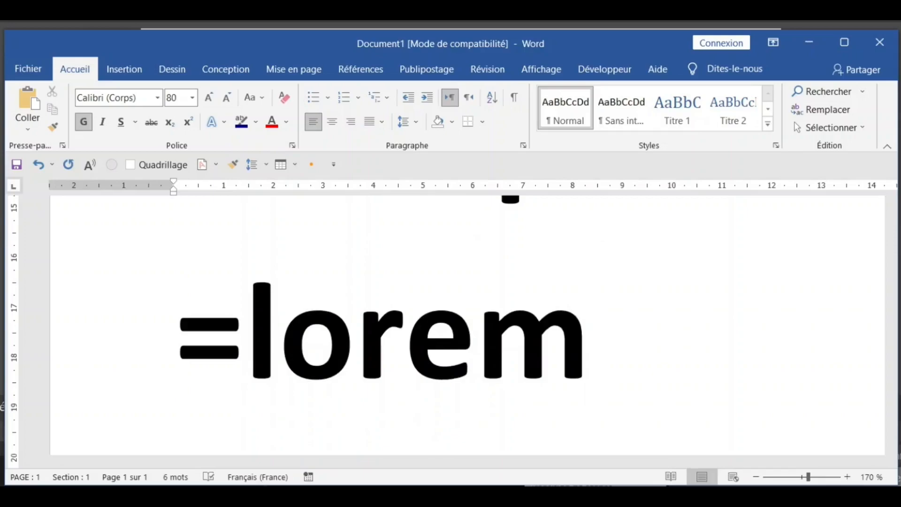
text(())
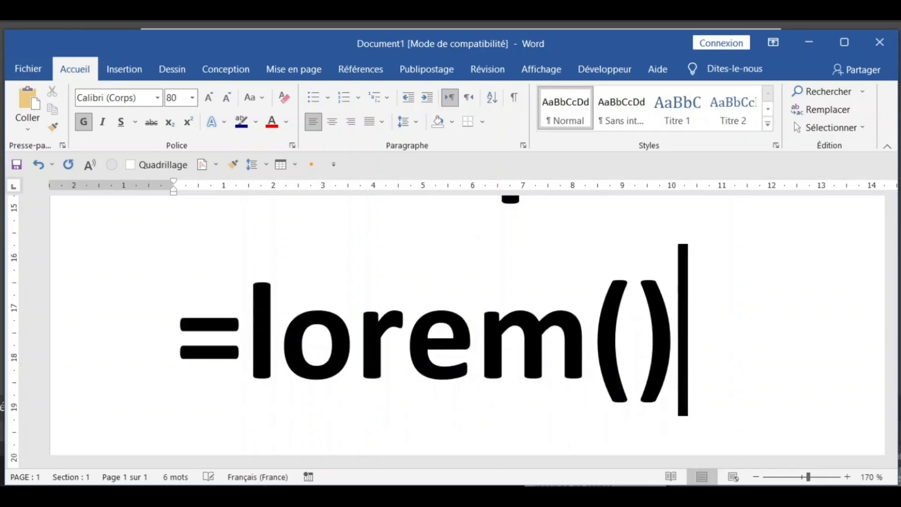
key(Return)
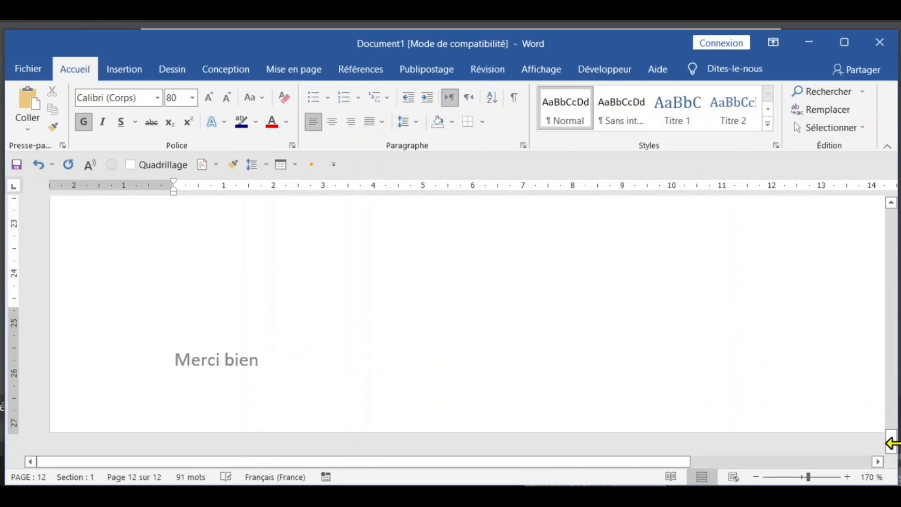
Step: Reopen the footer and format "Merci bien" in red, bold, italic and underlined
drag(891, 440, 891, 404)
scroll(621, 360, down, 3)
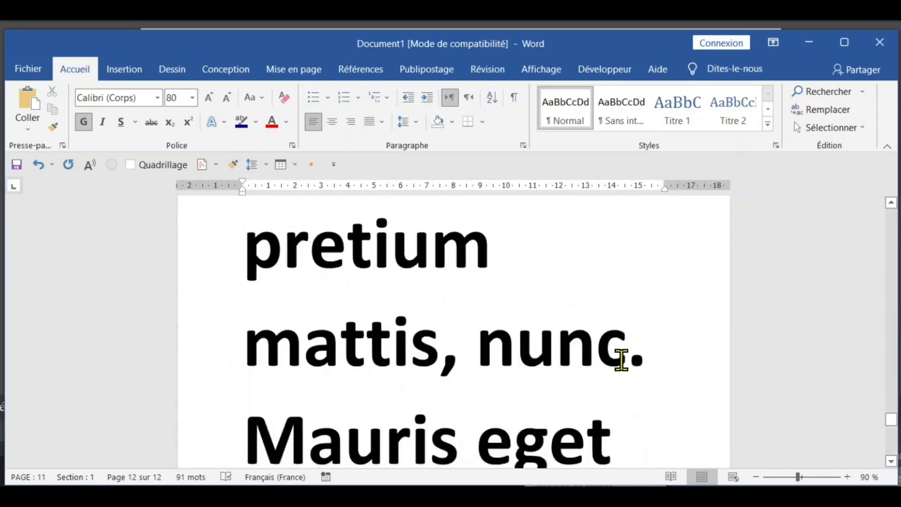
scroll(622, 359, down, 5)
scroll(167, 420, up, 10)
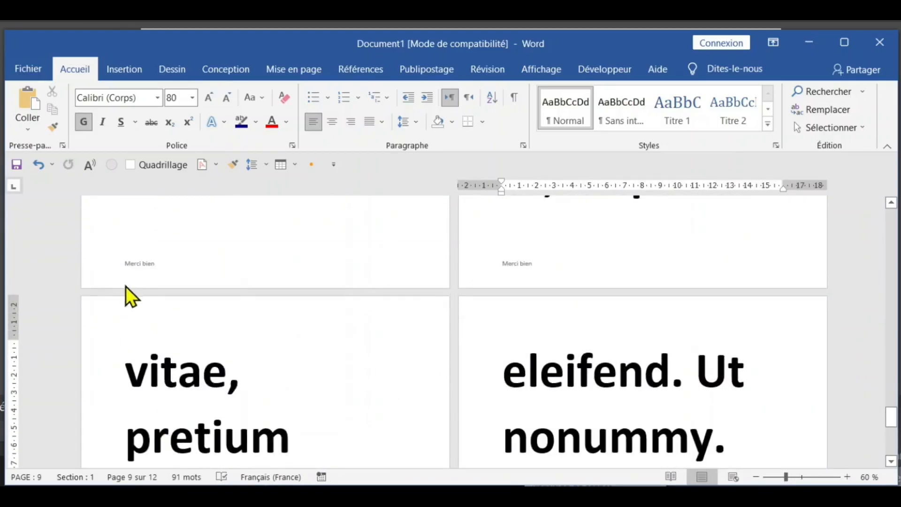
click(151, 267)
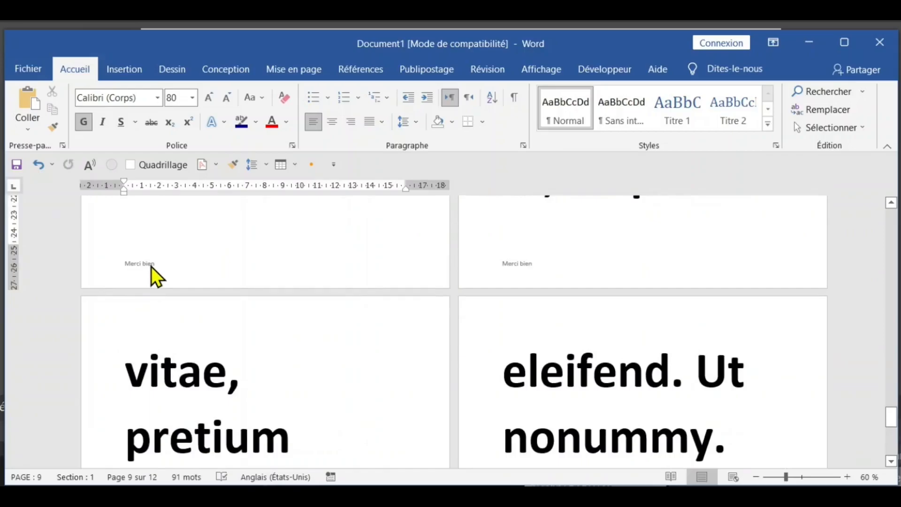
double_click(152, 266)
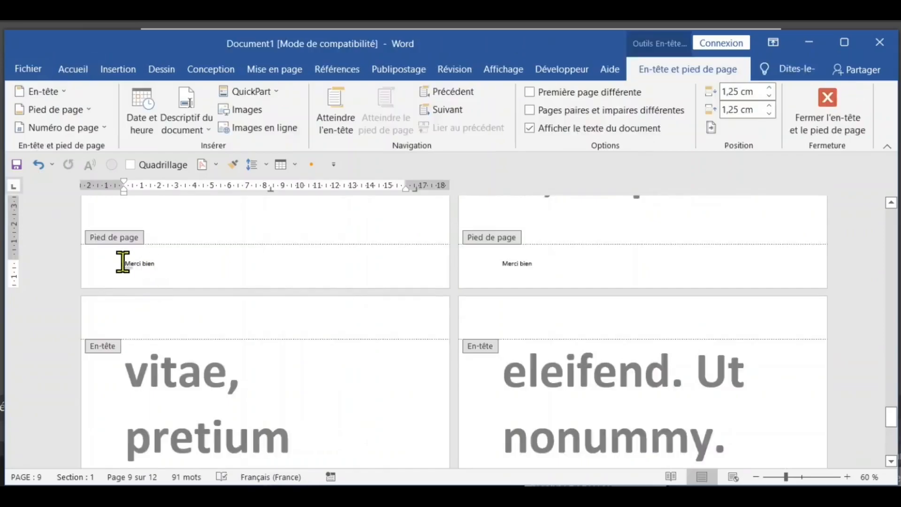
drag(119, 262, 169, 262)
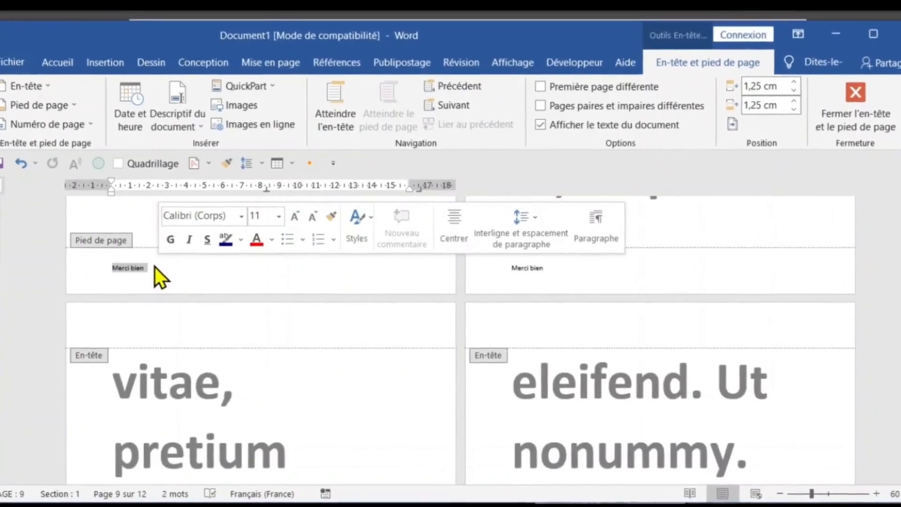
click(257, 239)
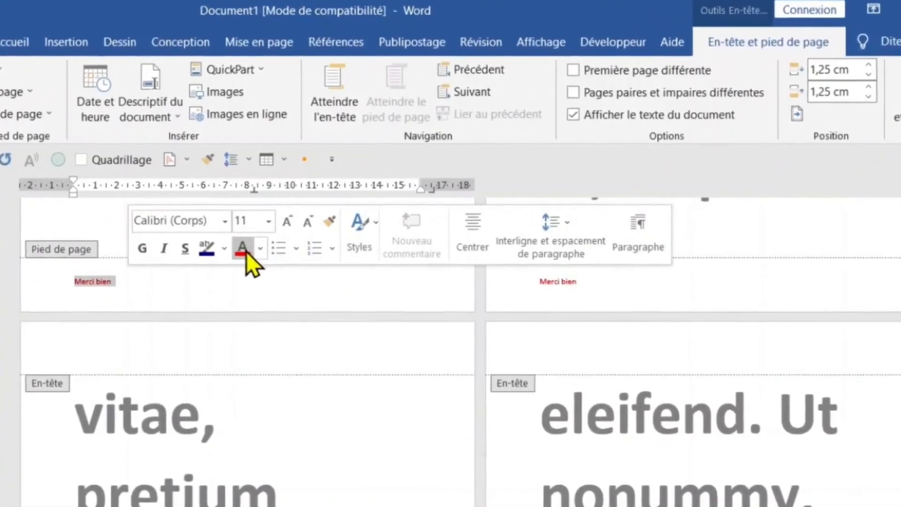
click(136, 252)
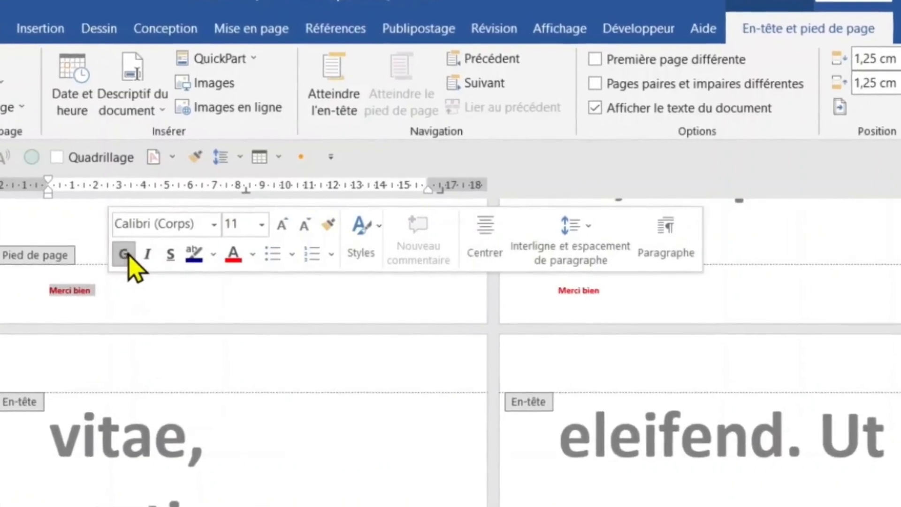
click(153, 253)
click(164, 257)
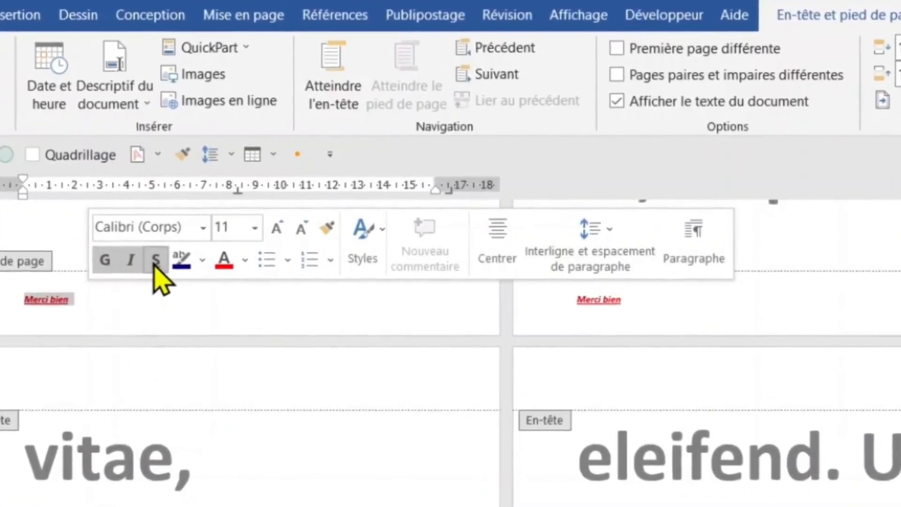
Step: Set the font size of the footer text "Merci bien" to 48
click(251, 232)
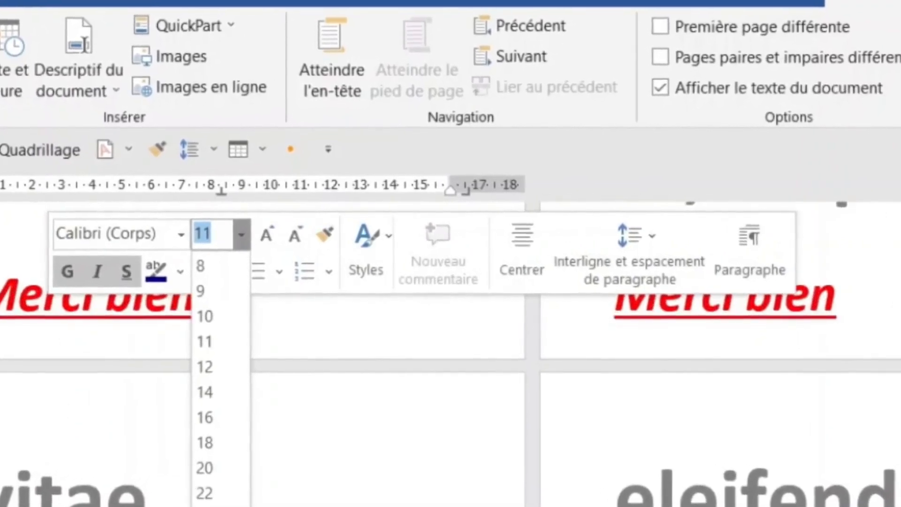
text(48)
key(Return)
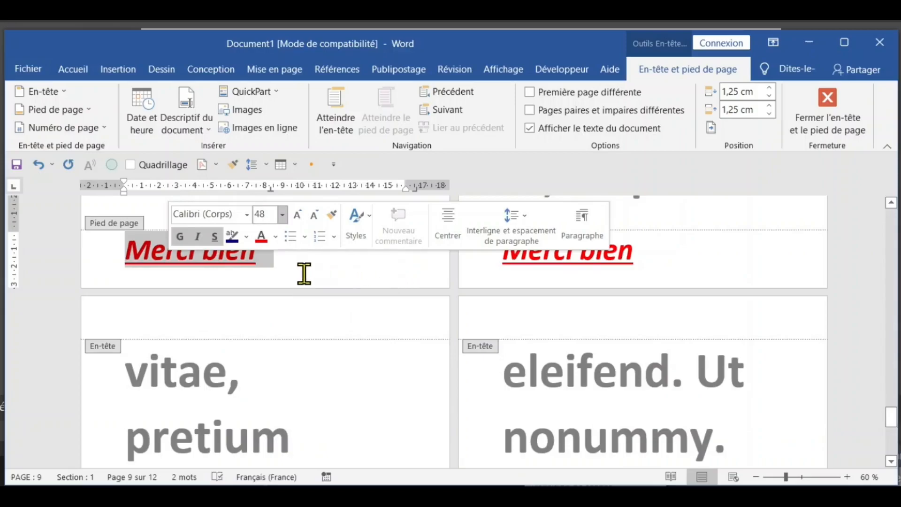
click(305, 267)
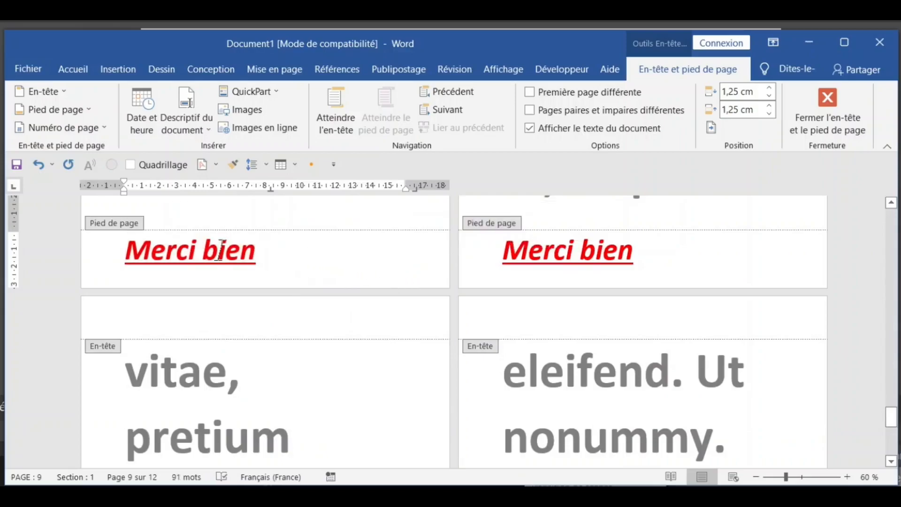
Step: Add a 3D border, 3 pt wide and light green, around the "Merci bien" footer paragraph
click(107, 255)
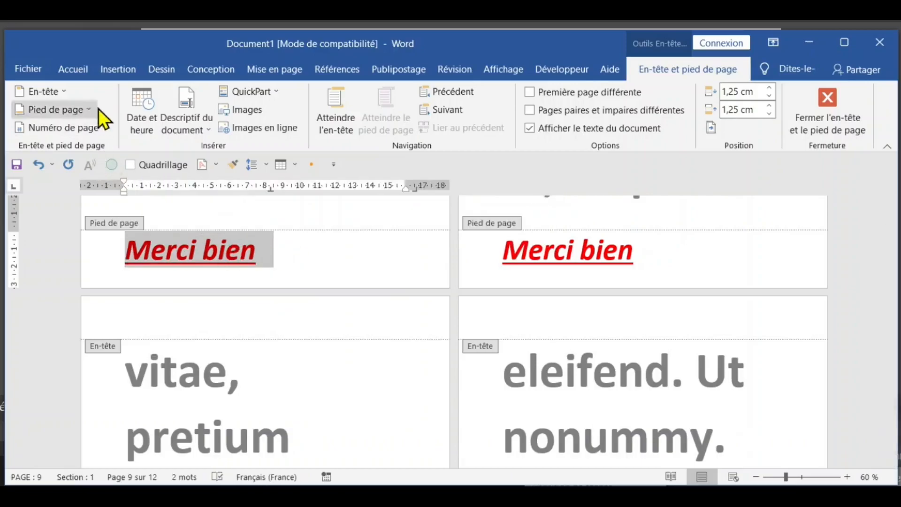
click(81, 71)
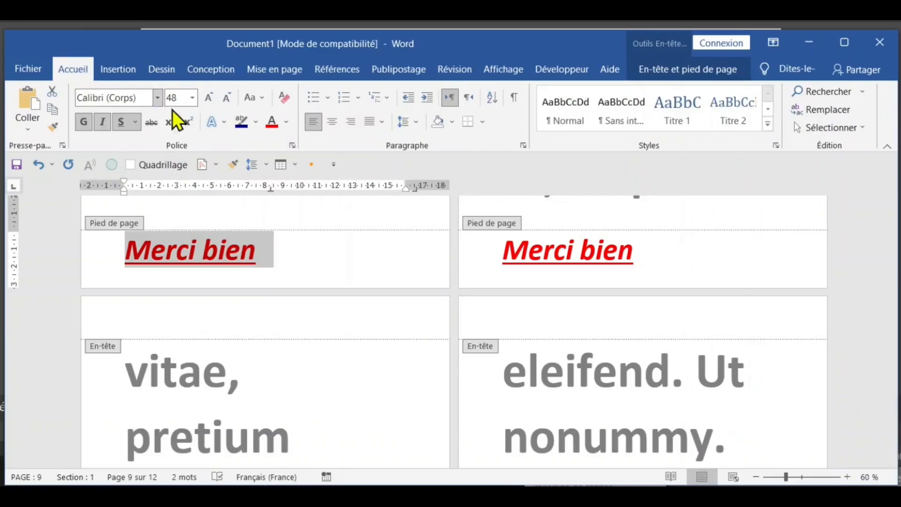
click(484, 122)
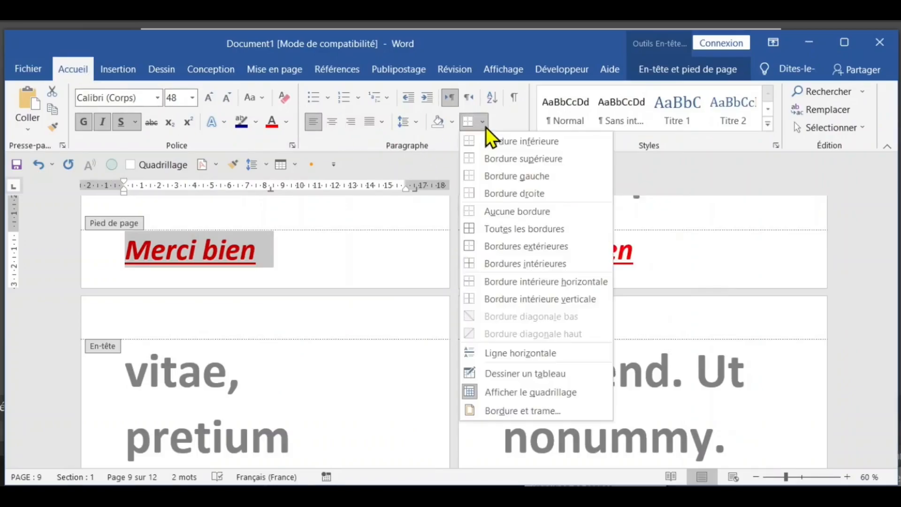
click(524, 412)
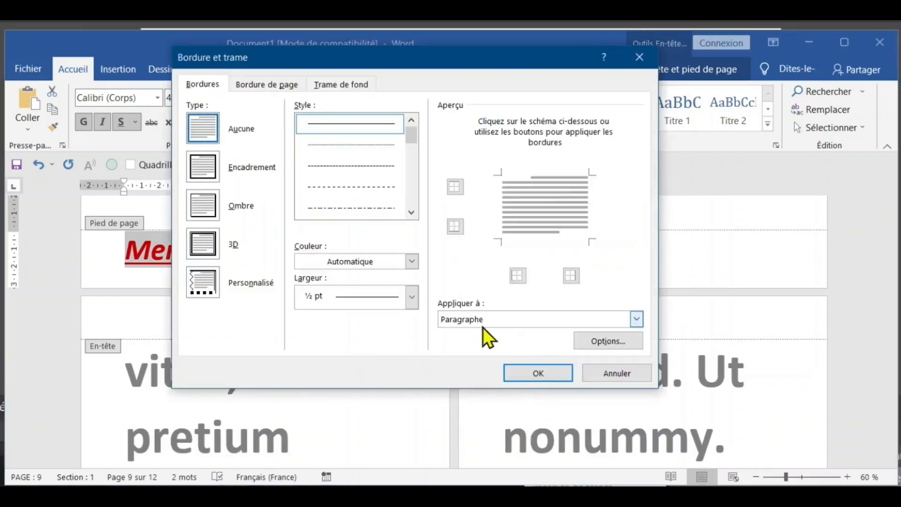
click(215, 211)
click(204, 246)
click(412, 297)
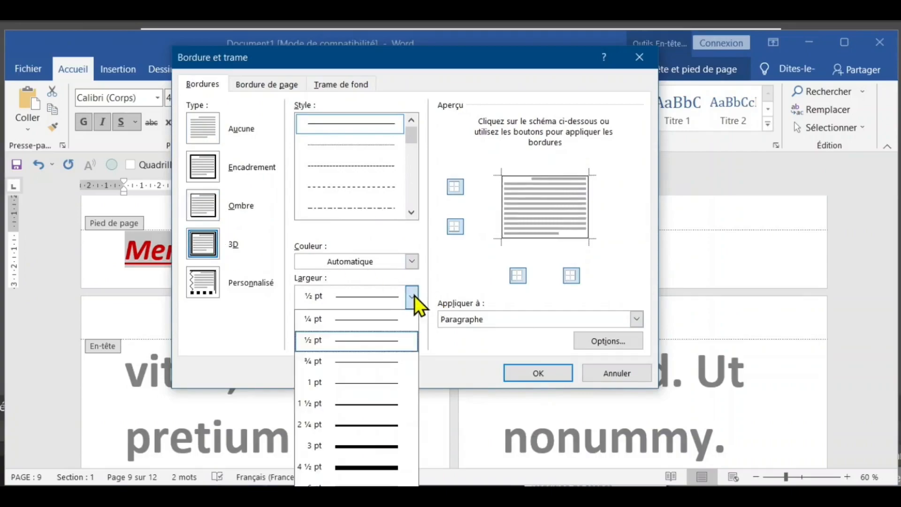
click(368, 446)
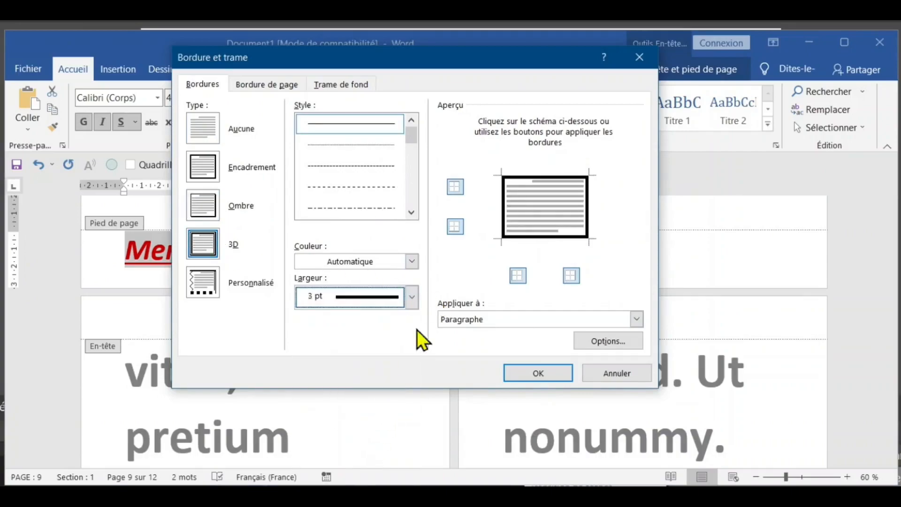
click(412, 261)
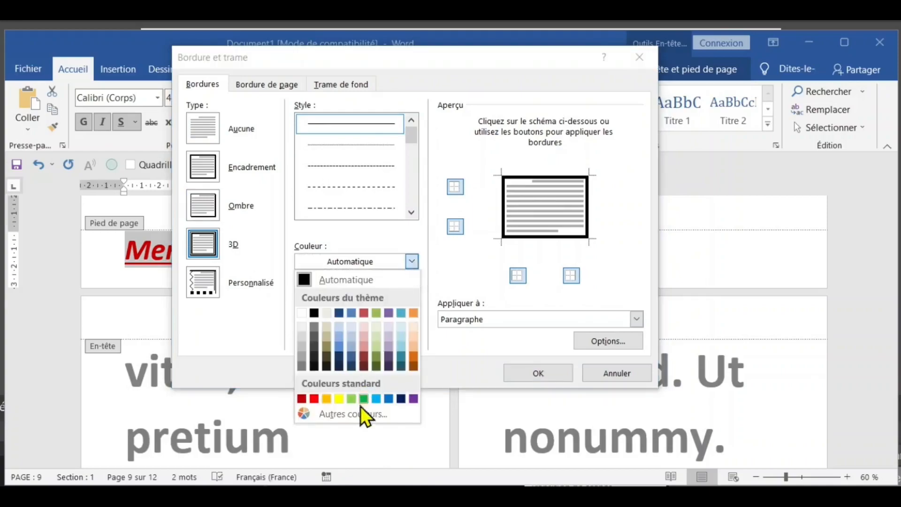
click(349, 401)
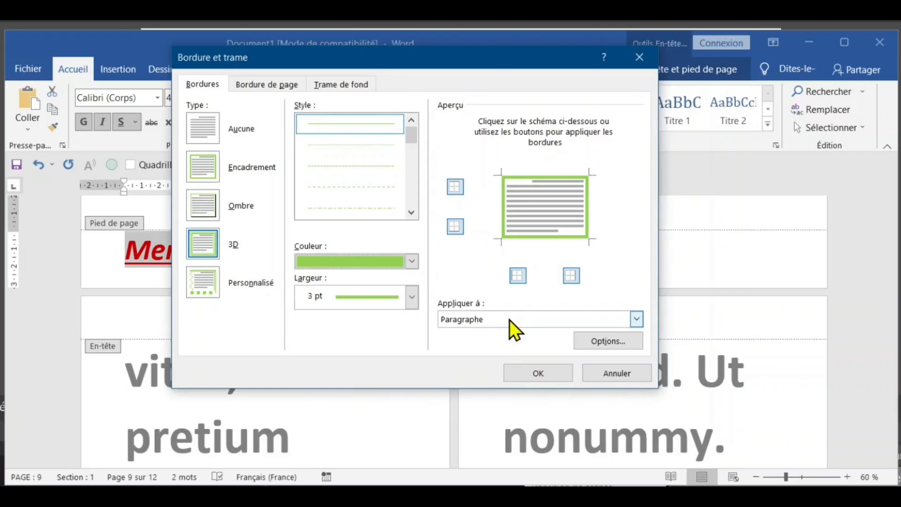
click(532, 373)
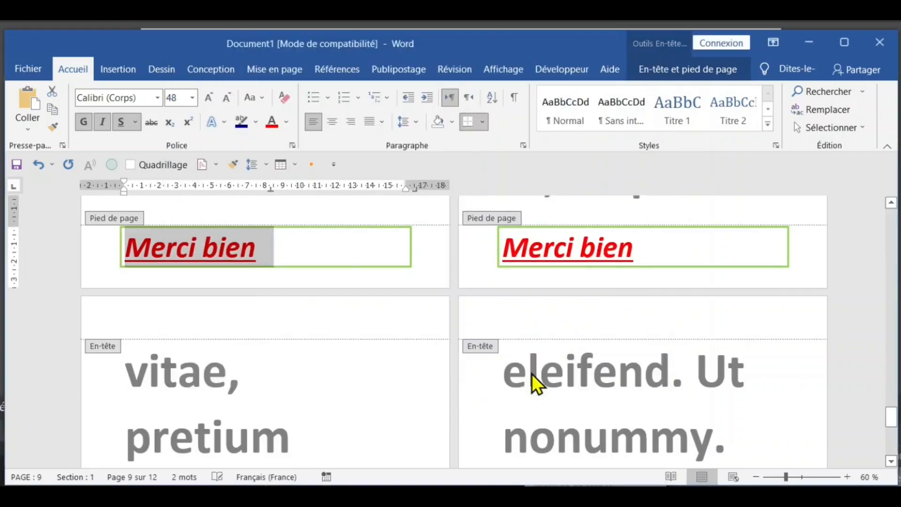
click(441, 263)
scroll(577, 265, up, 3)
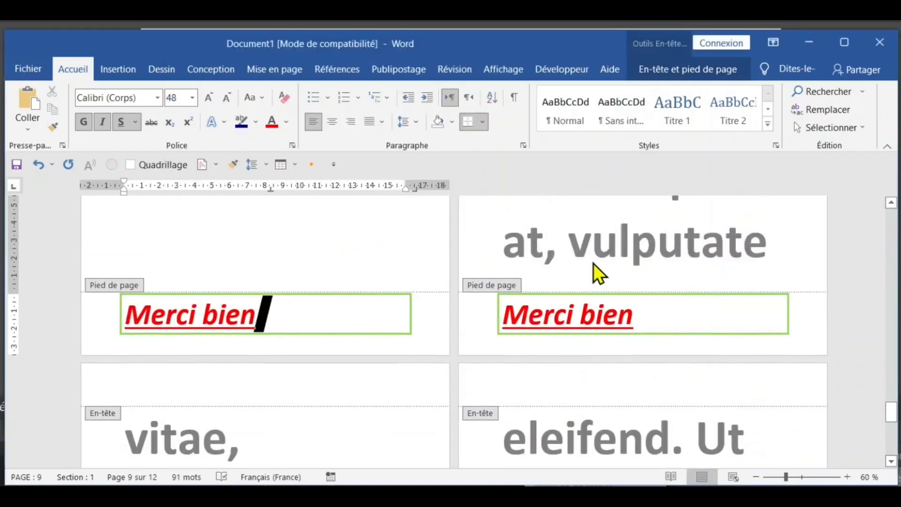
scroll(593, 264, up, 3)
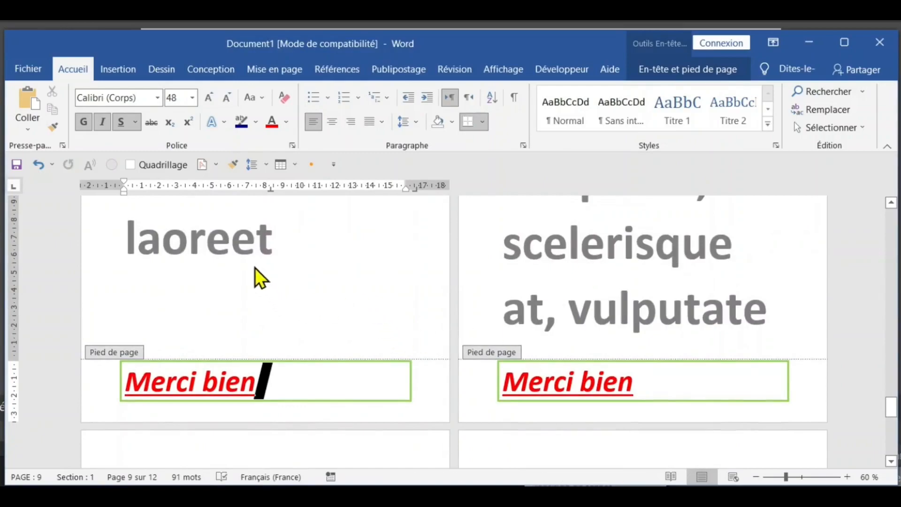
scroll(455, 285, up, 2)
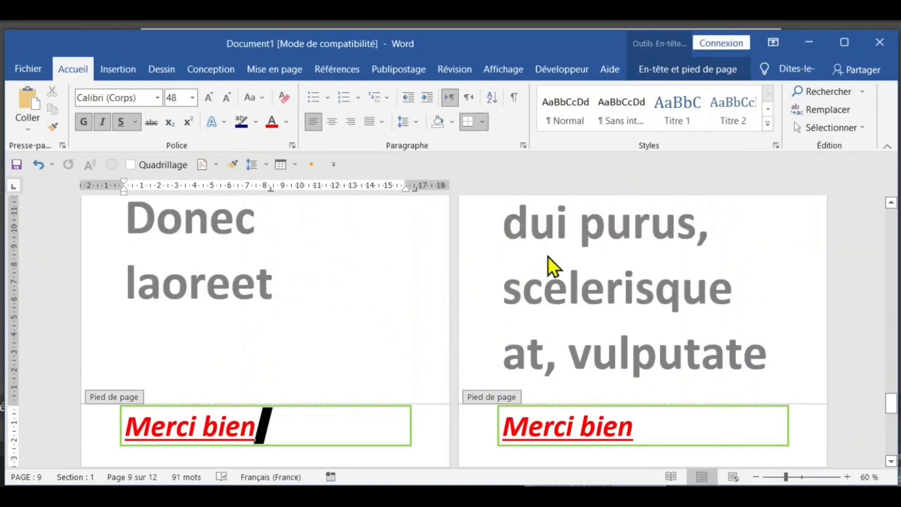
Step: Close the footer, reopen it for editing and delete the "Merci bien" text
double_click(580, 245)
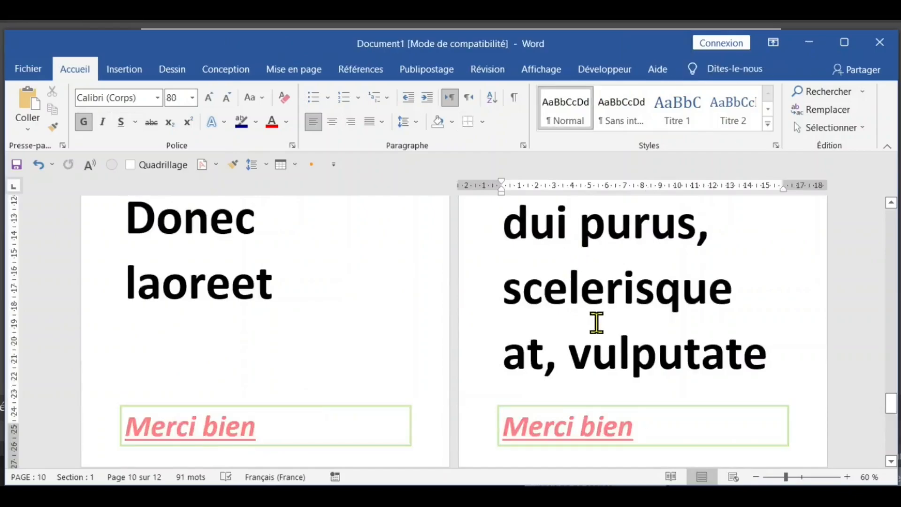
scroll(326, 415, down, 3)
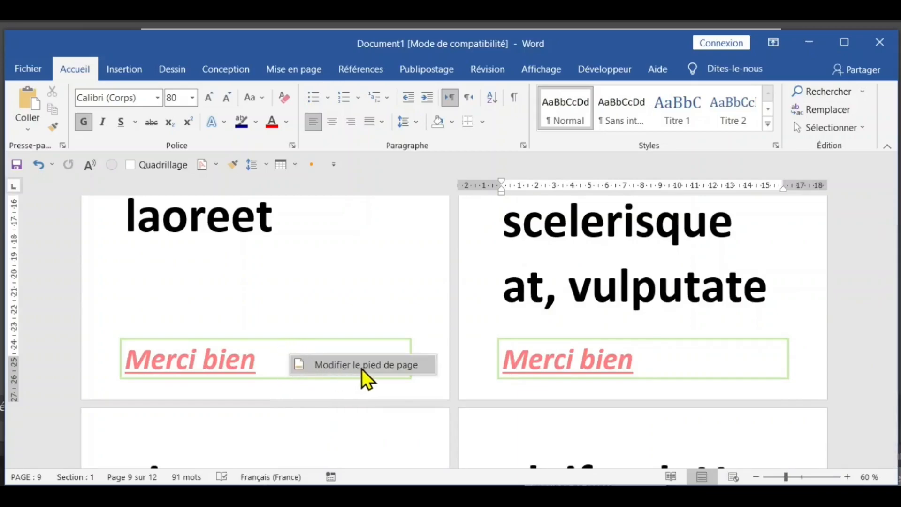
click(361, 368)
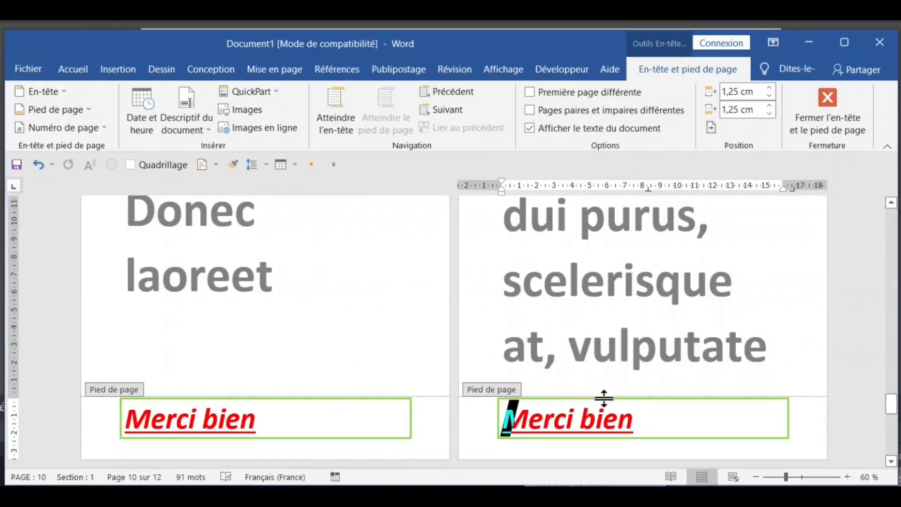
drag(652, 412, 530, 415)
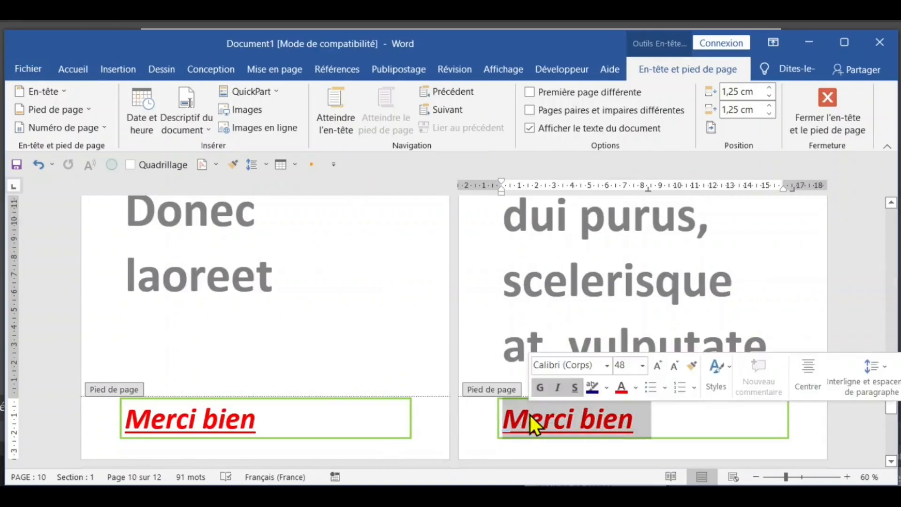
key(Delete)
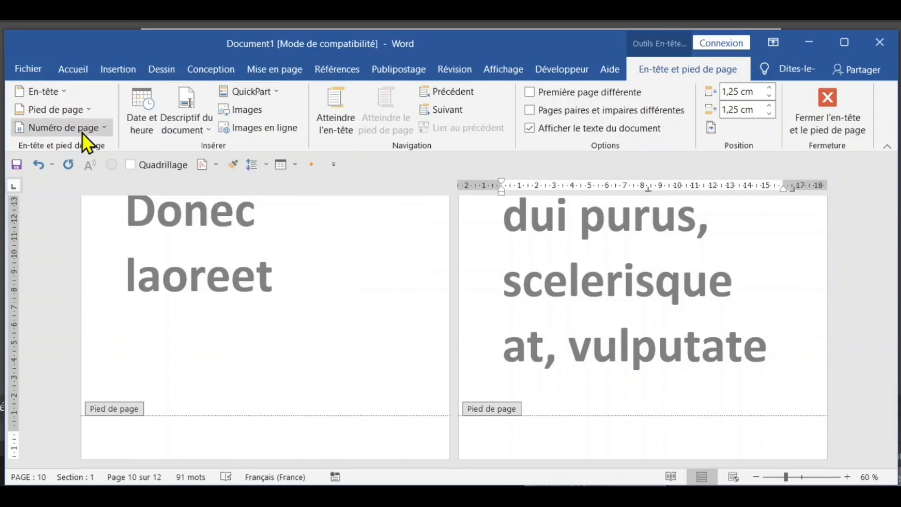
Step: Insert a page number in the Oval style at the bottom of the page
click(103, 130)
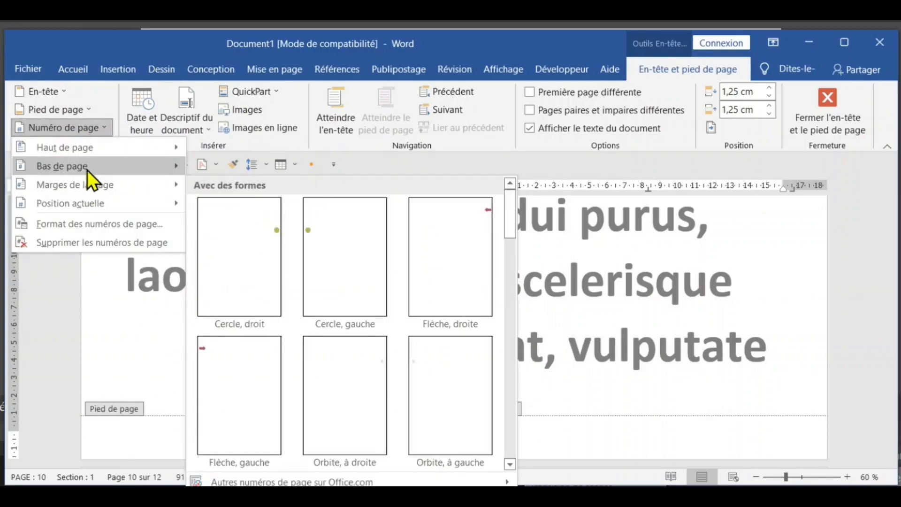
mouse_move(88, 168)
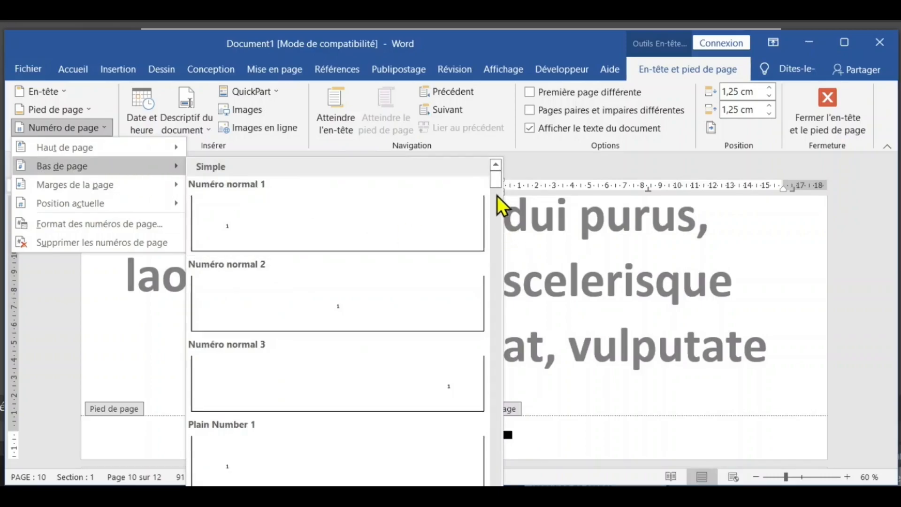
drag(495, 178, 506, 493)
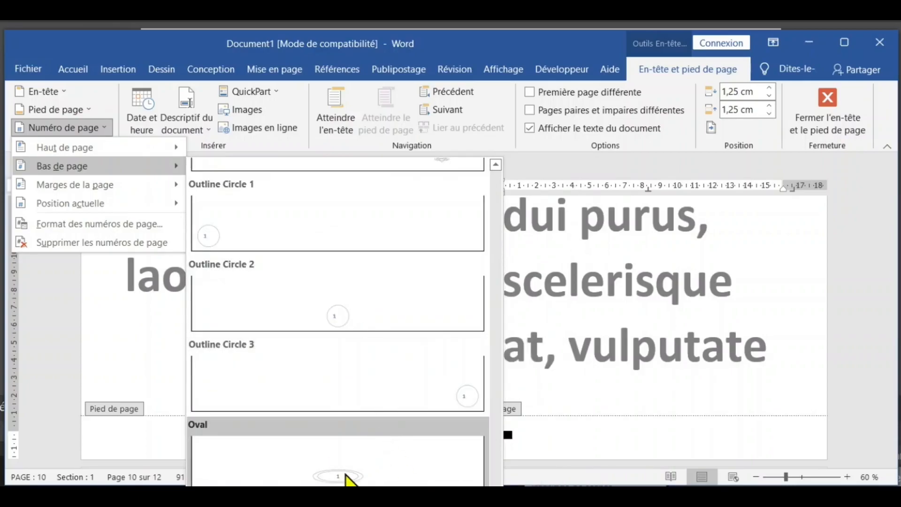
click(347, 470)
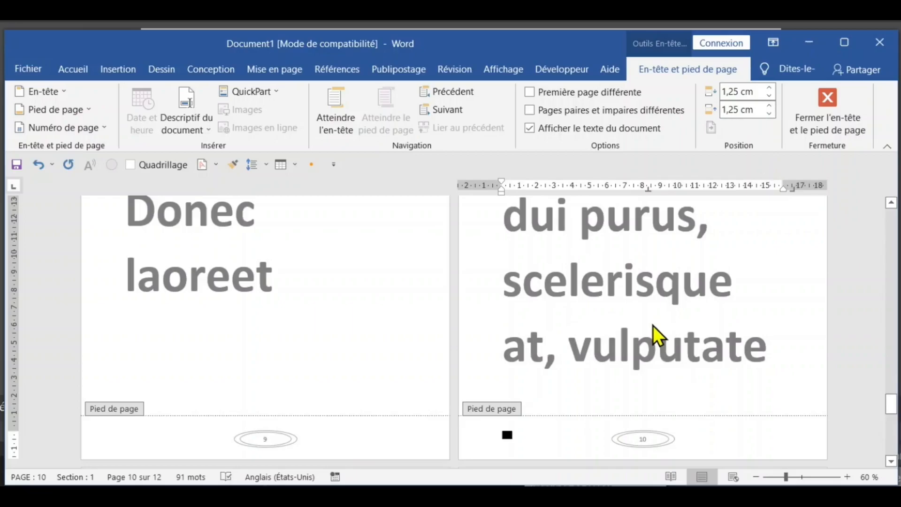
Step: Examine the oval page numbers in the footers of the document's last pages
scroll(637, 321, up, 3)
scroll(631, 321, up, 9)
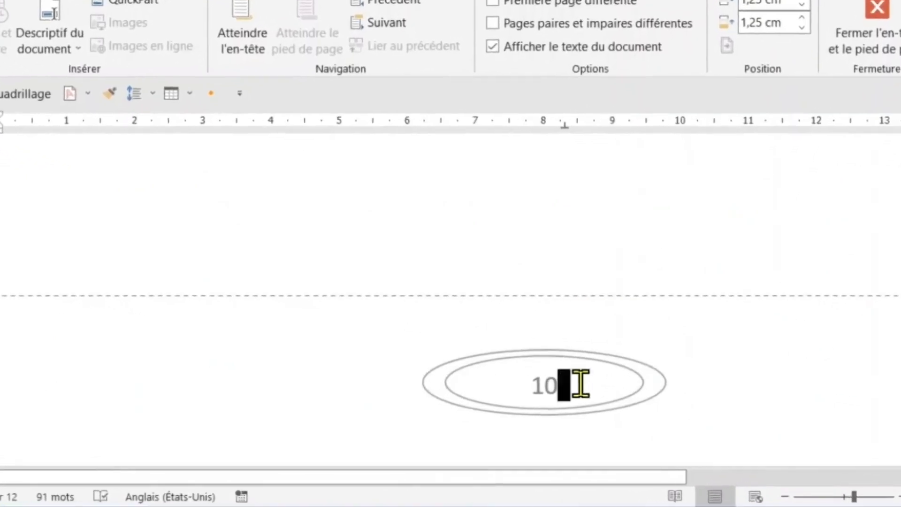
click(586, 386)
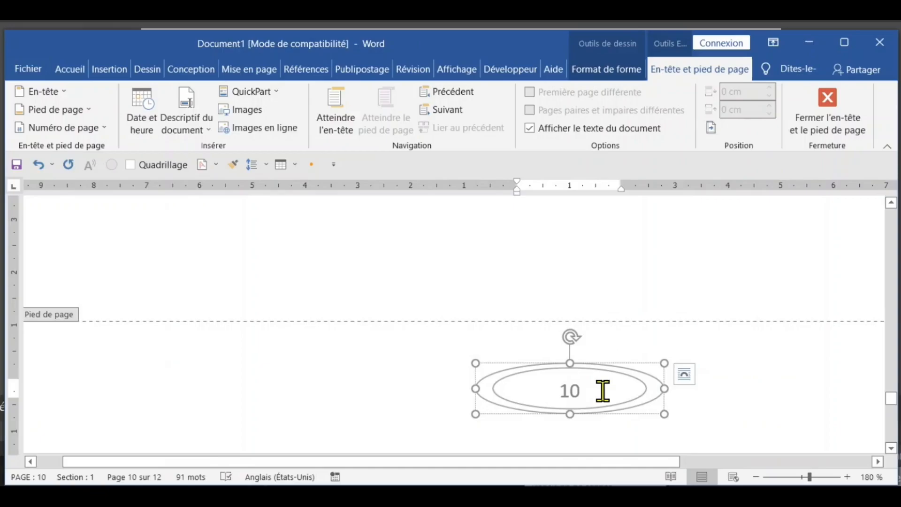
scroll(518, 366, down, 6)
scroll(568, 382, down, 10)
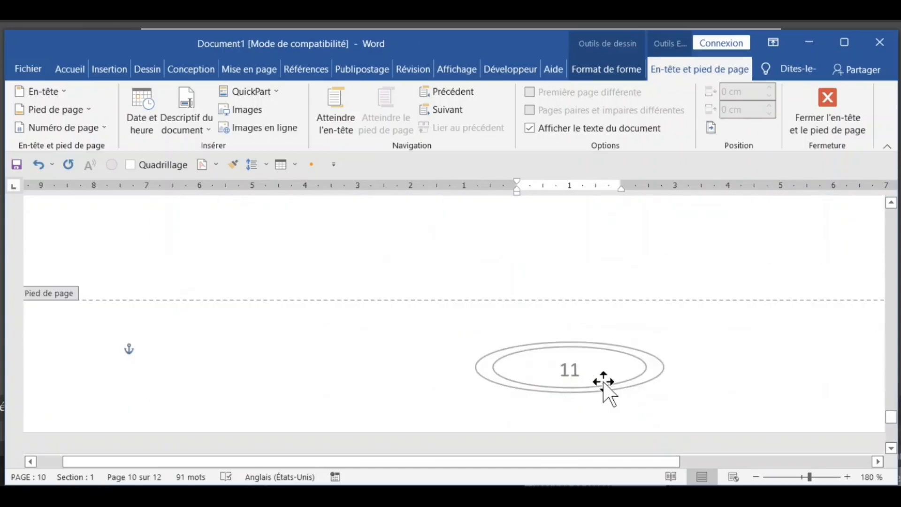
scroll(621, 384, down, 8)
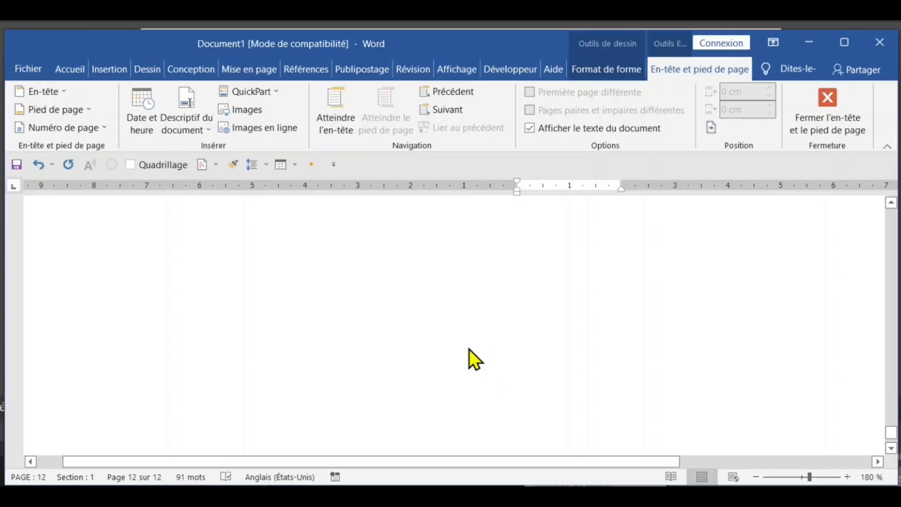
scroll(469, 348, down, 6)
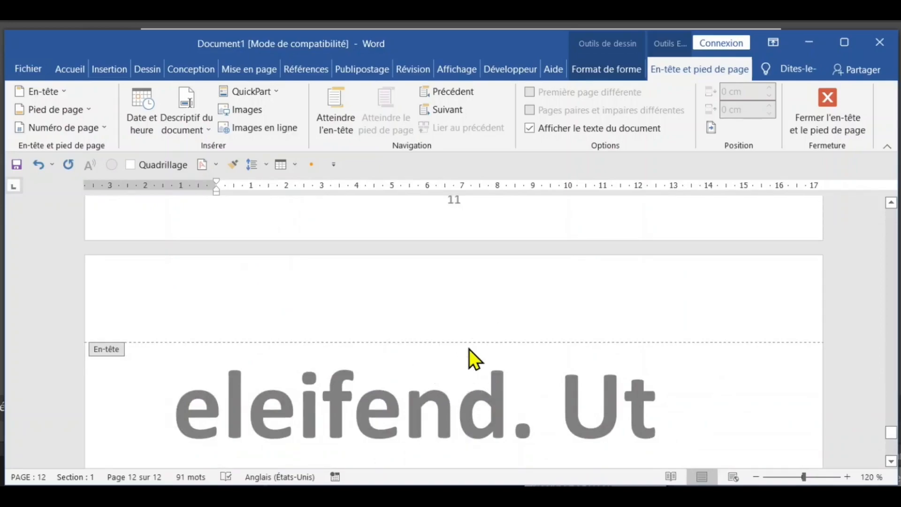
scroll(469, 348, up, 2)
click(453, 284)
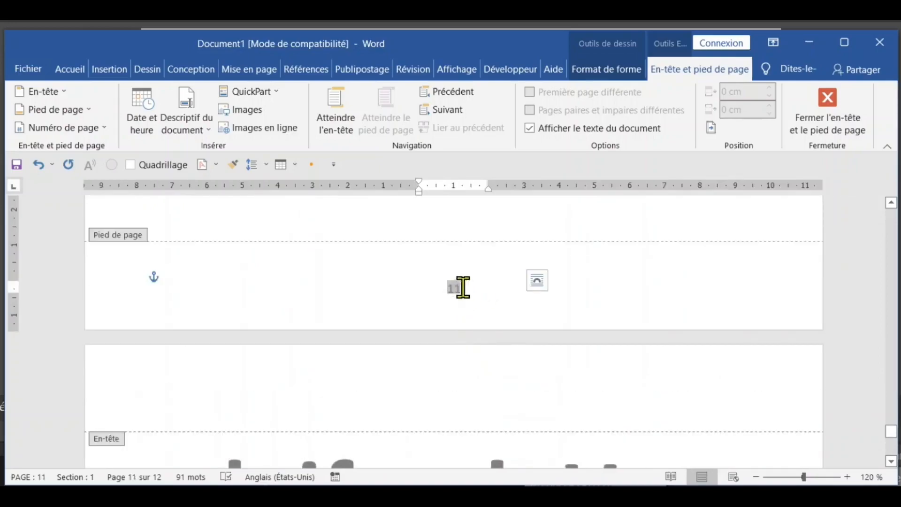
click(467, 288)
click(462, 298)
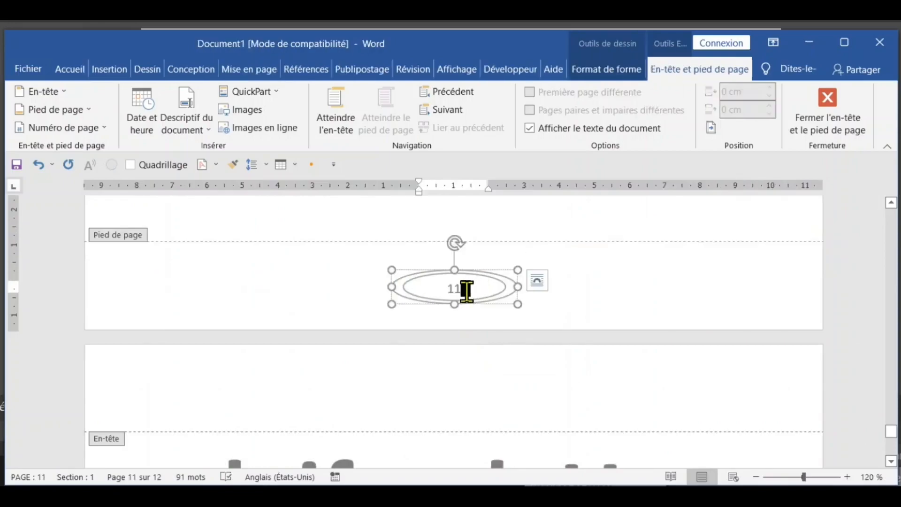
click(328, 280)
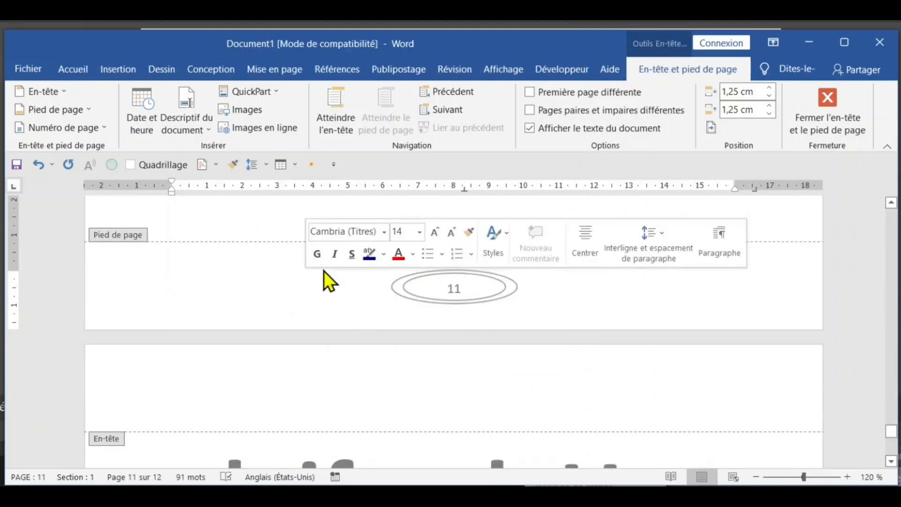
right_click(260, 283)
click(165, 284)
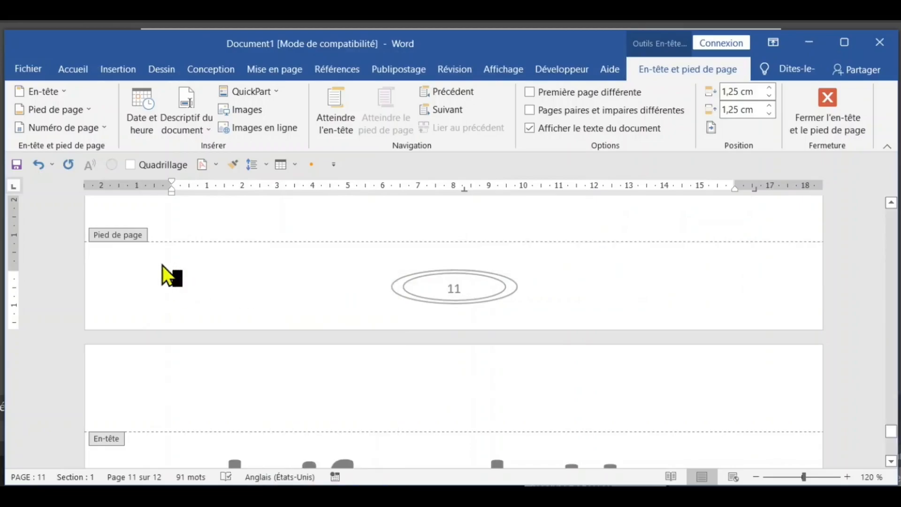
right_click(146, 266)
click(652, 213)
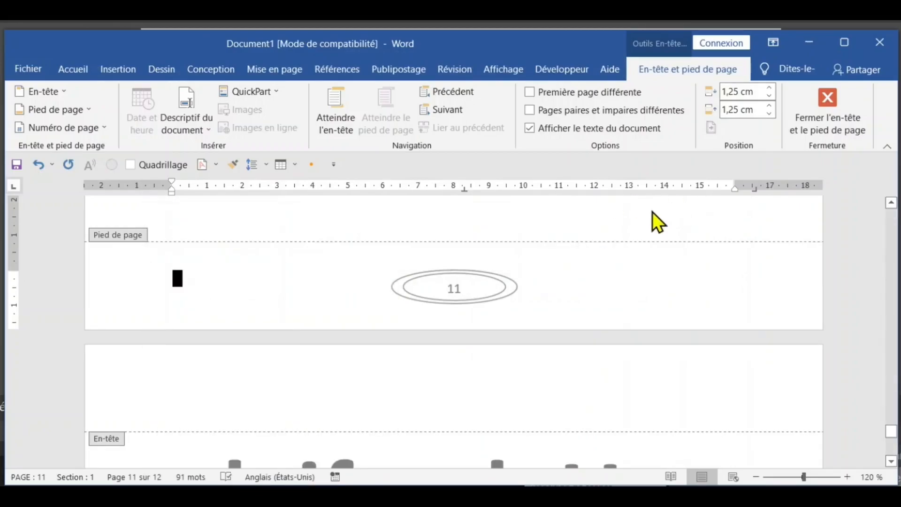
Step: Close the footer, reopen it on page 11 and delete the oval page number
double_click(651, 210)
scroll(612, 246, down, 4)
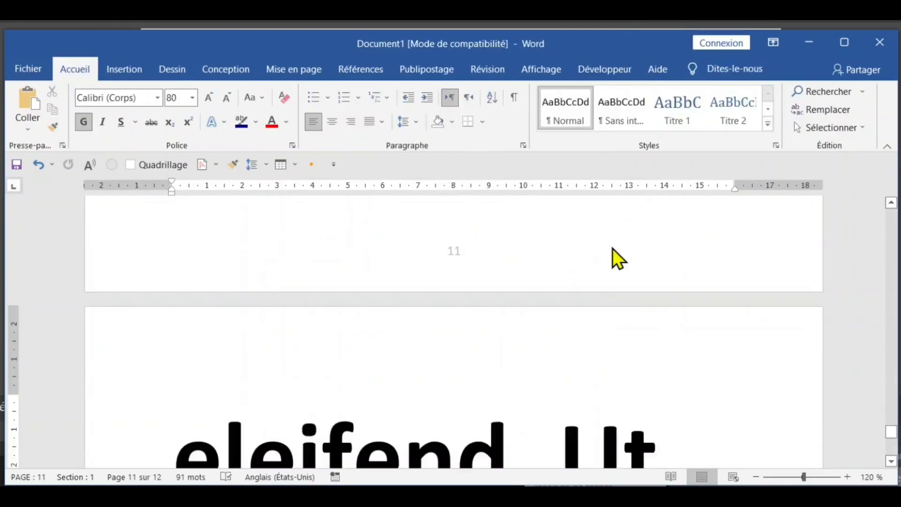
right_click(494, 255)
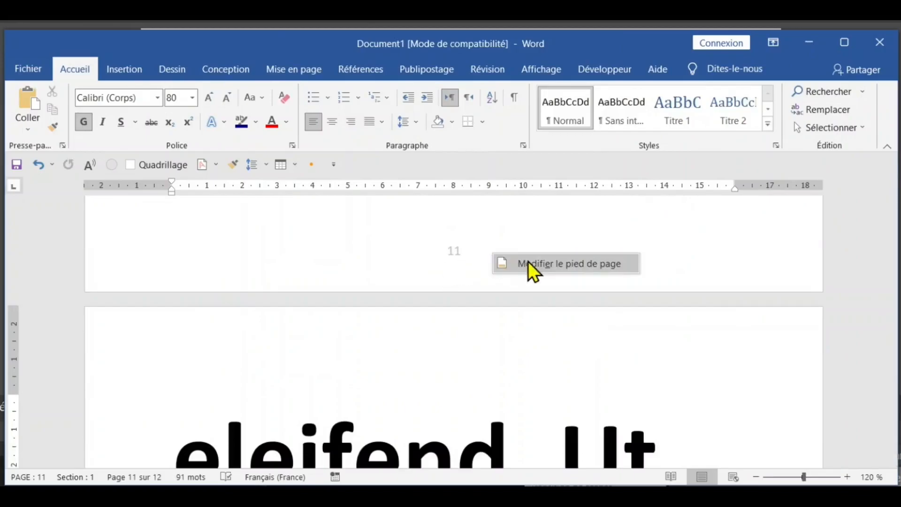
click(598, 268)
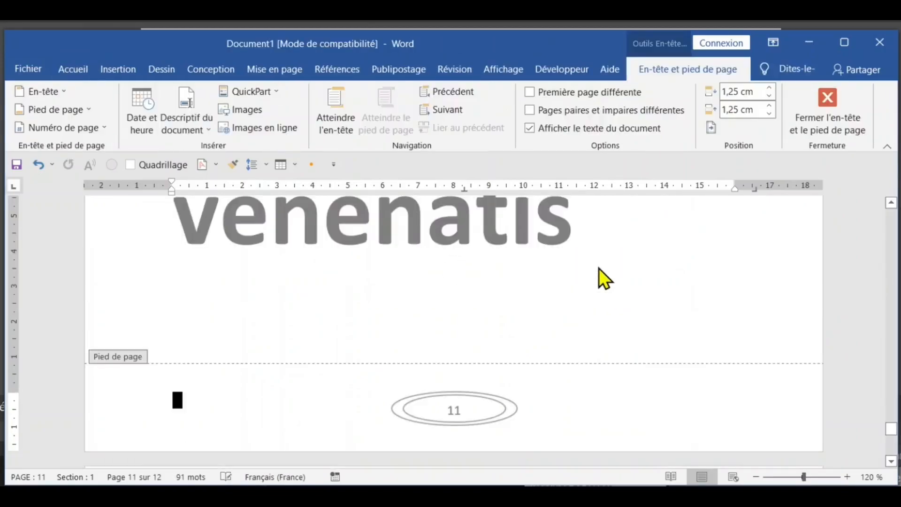
click(511, 407)
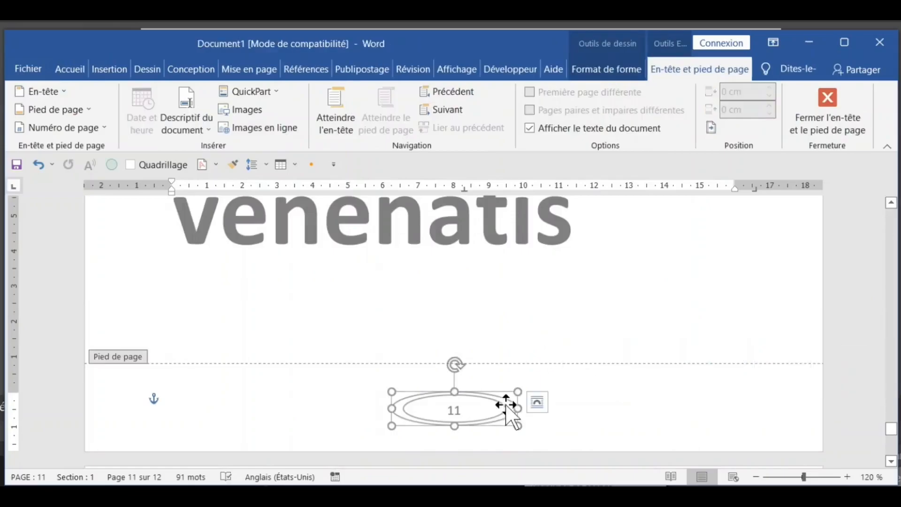
key(Delete)
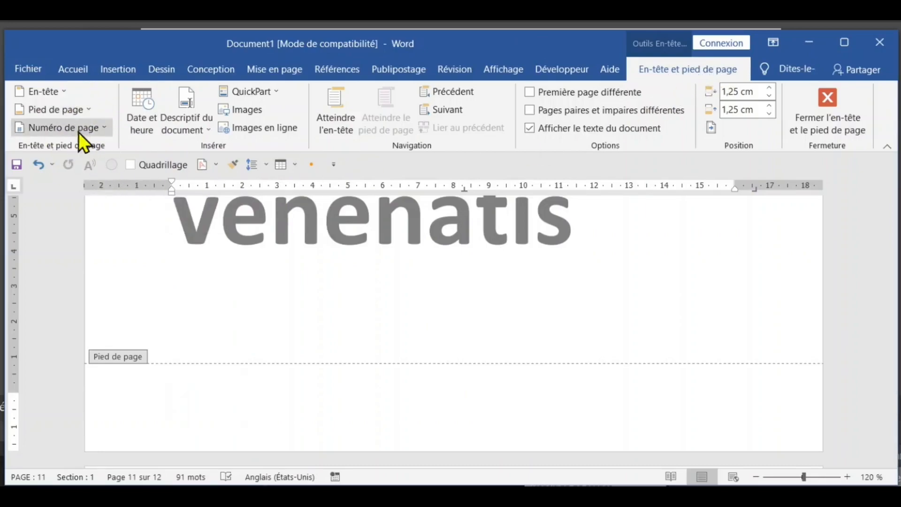
Step: Insert a centred "Page X sur Y" page number at the bottom of the page, using the Numéros en gras 2 style
click(107, 127)
mouse_move(113, 177)
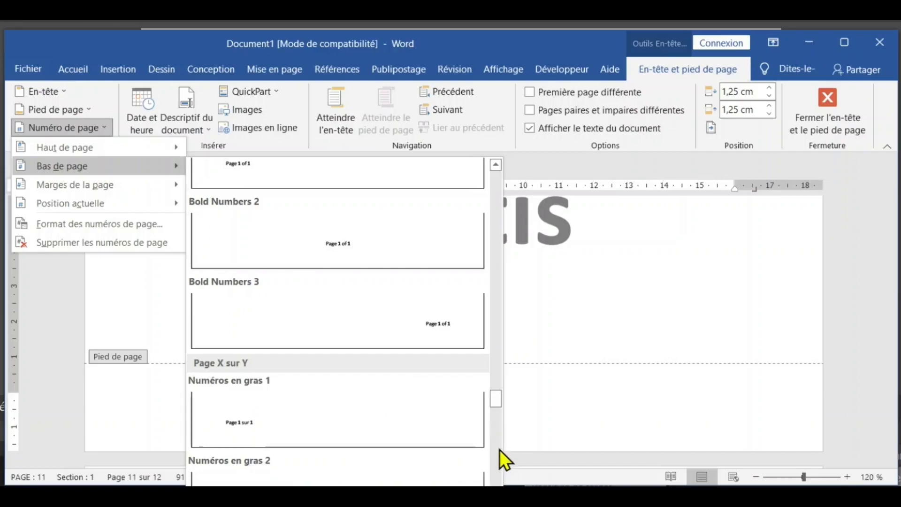
click(338, 474)
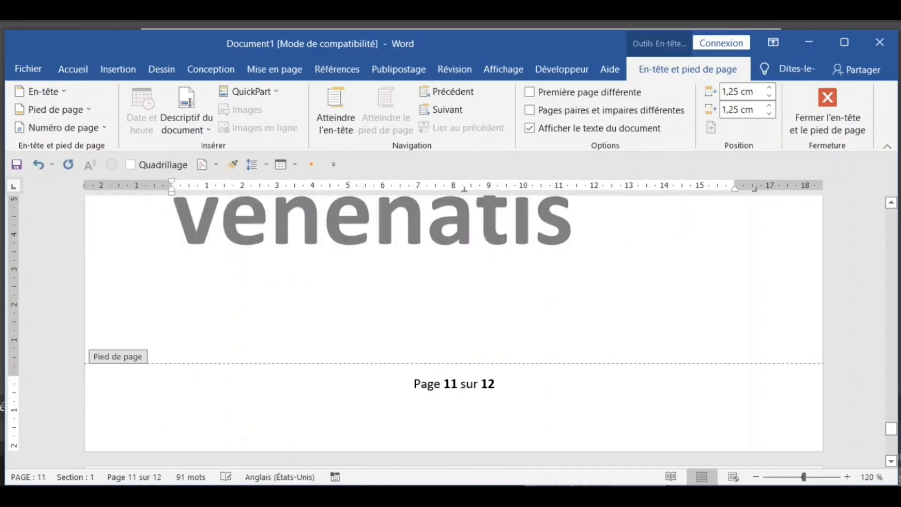
Step: Format the whole page number line in the footer at size 24, bold and underlined, and return to the document body
click(526, 386)
click(393, 380)
triple_click(434, 386)
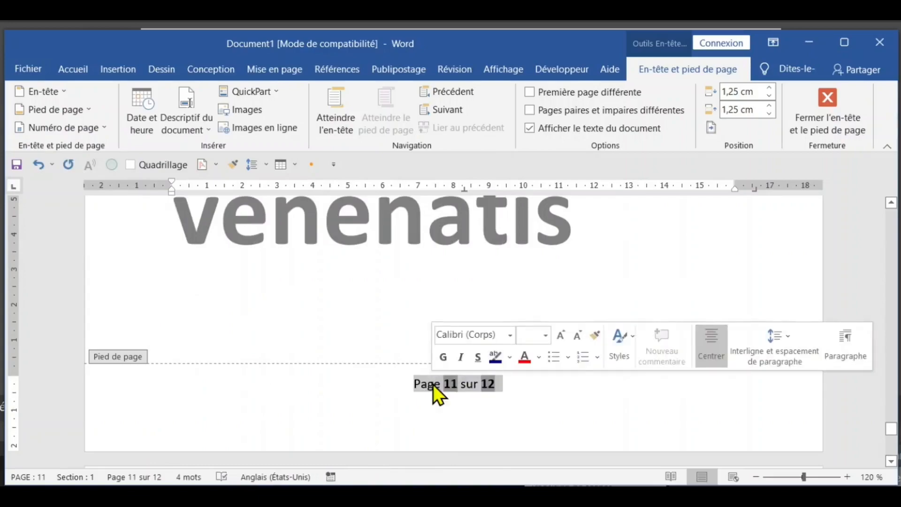
click(545, 335)
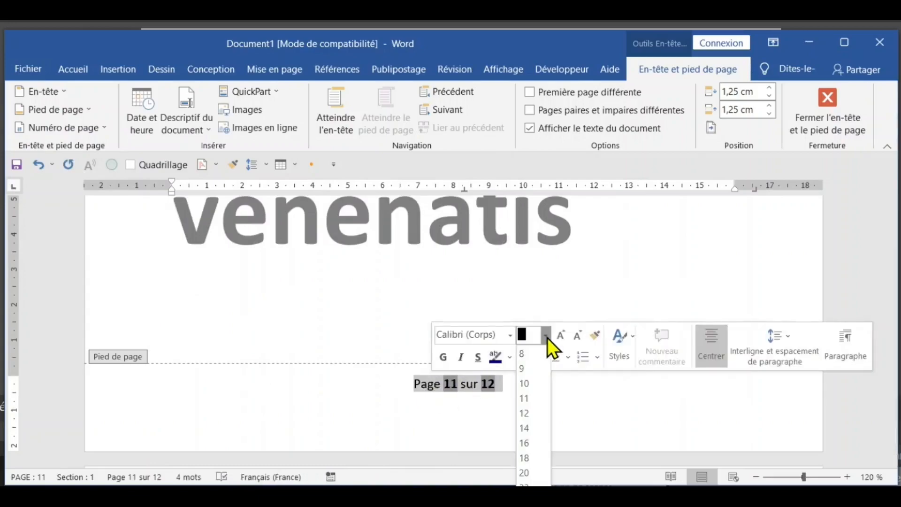
click(534, 474)
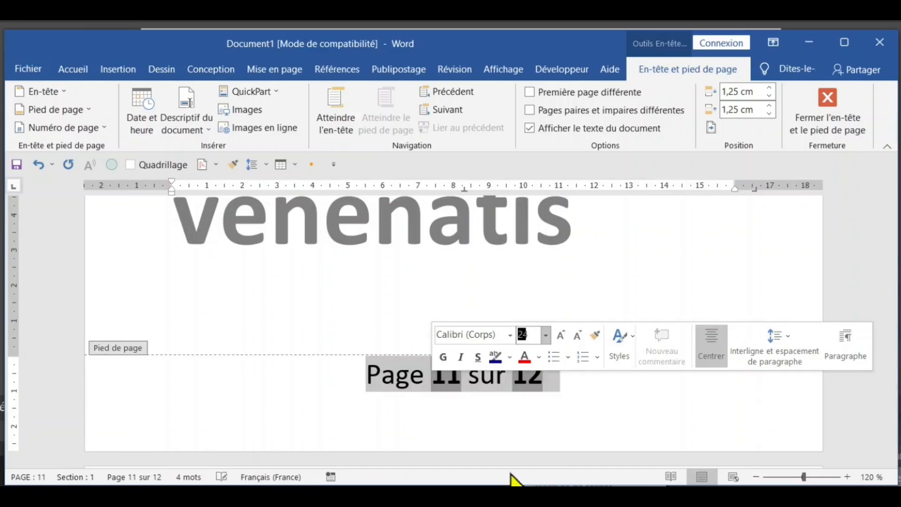
click(442, 358)
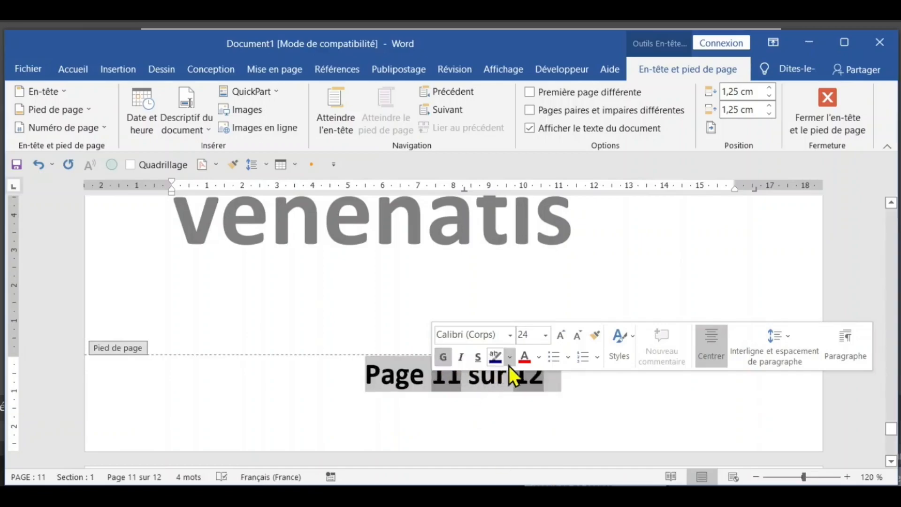
click(477, 360)
click(602, 391)
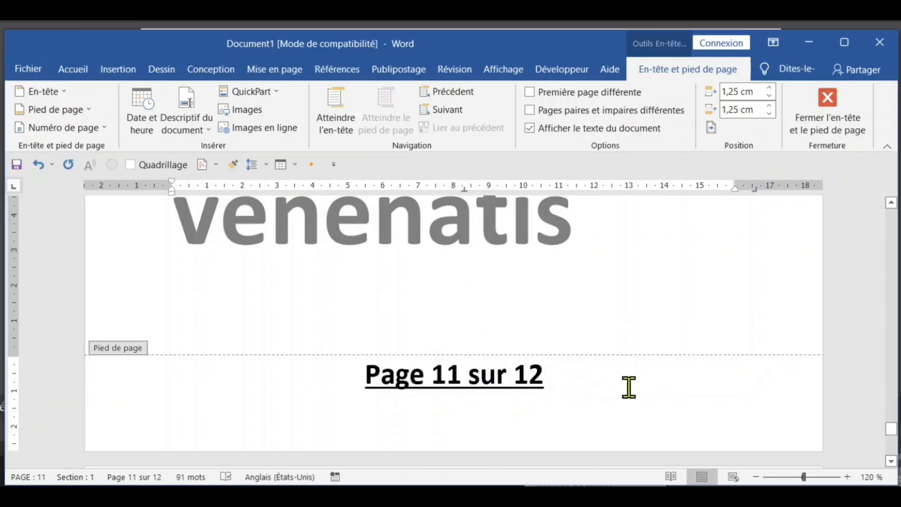
double_click(467, 286)
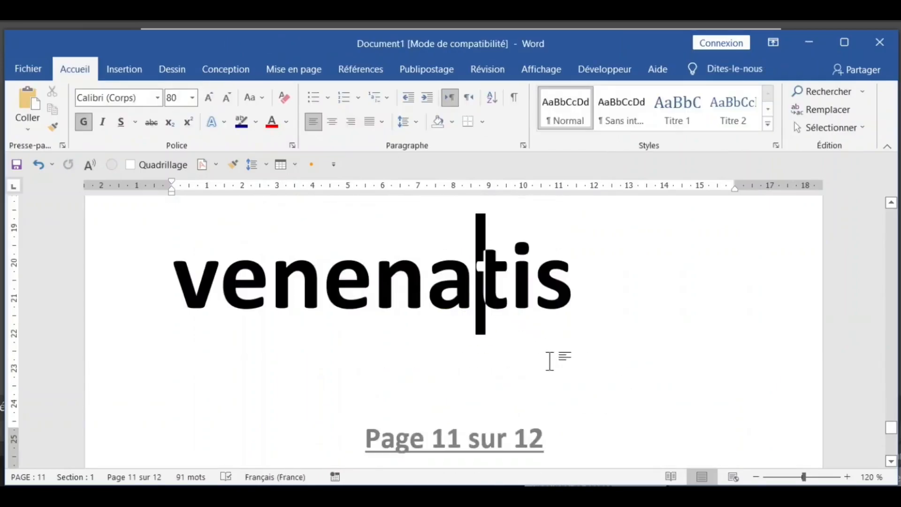
Step: Examine the "Page X sur Y" numbering at the bottom of the last pages
scroll(622, 260, down, 2)
scroll(623, 265, down, 15)
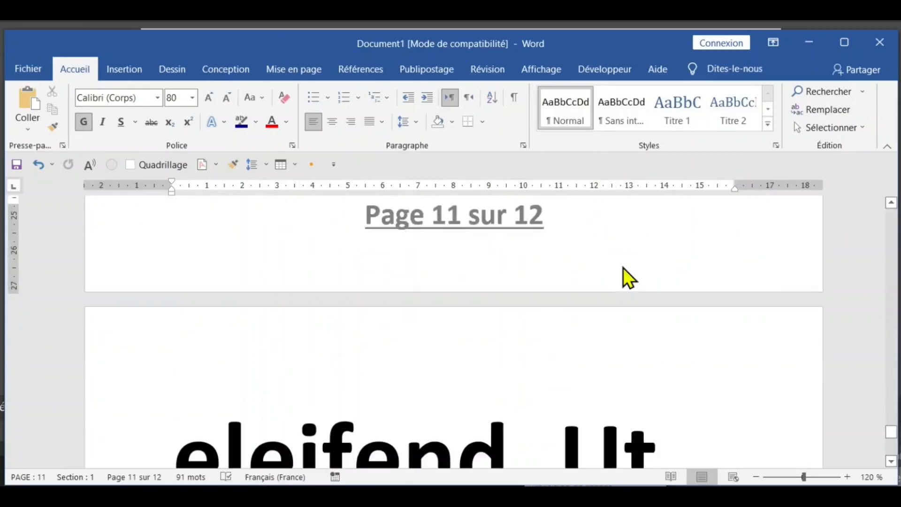
scroll(623, 266, down, 3)
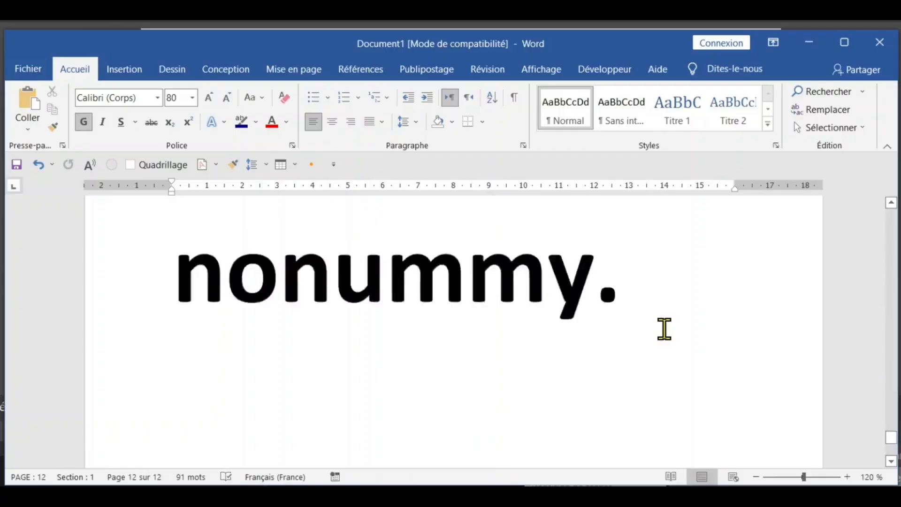
scroll(663, 328, up, 5)
scroll(664, 328, up, 1)
scroll(663, 330, down, 4)
scroll(664, 331, up, 4)
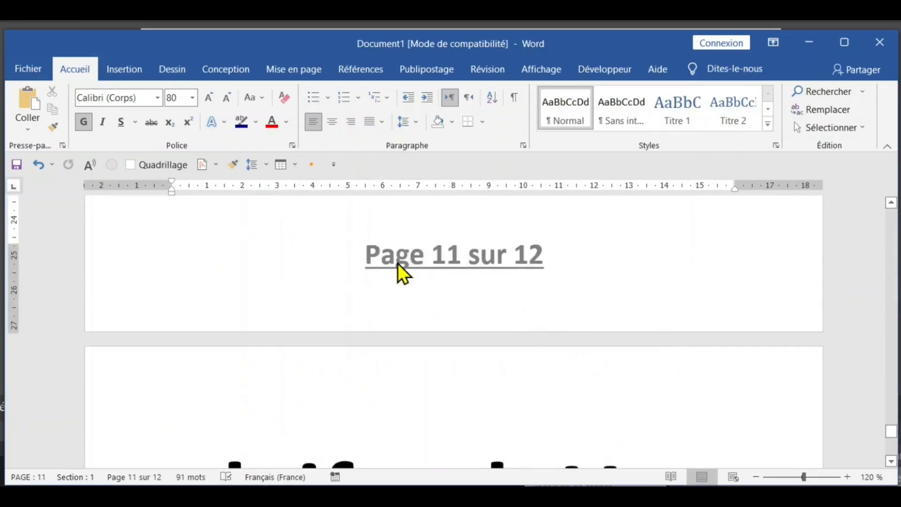
Step: Reopen the footer on page 11 and add the text "merci mon audience" before the page number
double_click(385, 261)
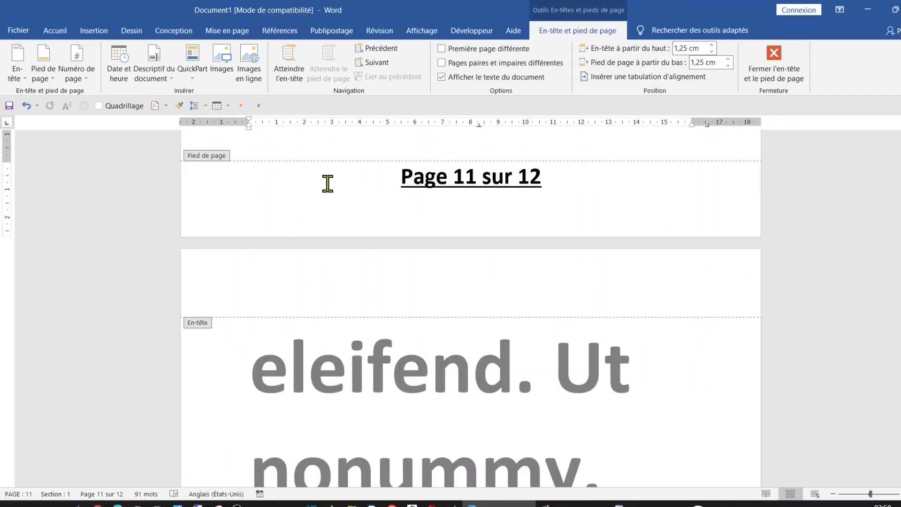
click(328, 183)
text(merci mon audience)
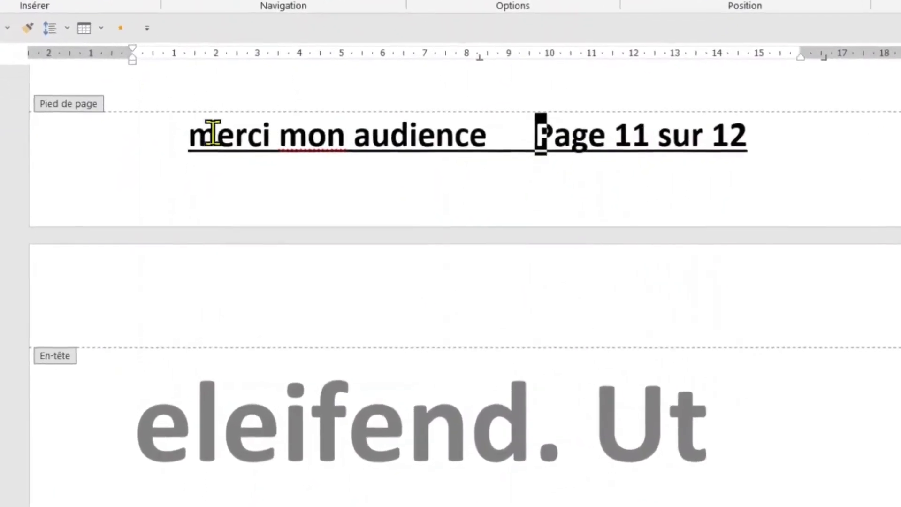
Step: Colour the "merci mon audience" footer text red and remove the underline from its words
drag(116, 101, 404, 101)
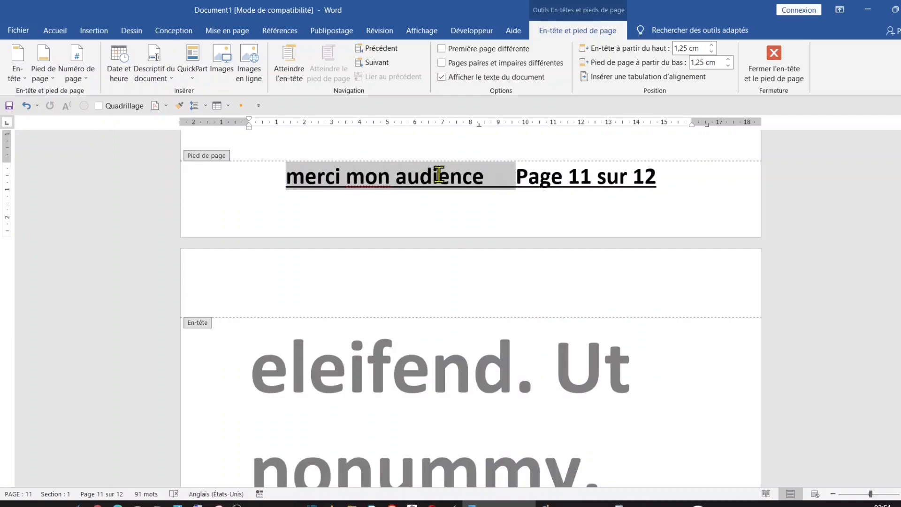
drag(439, 175, 441, 177)
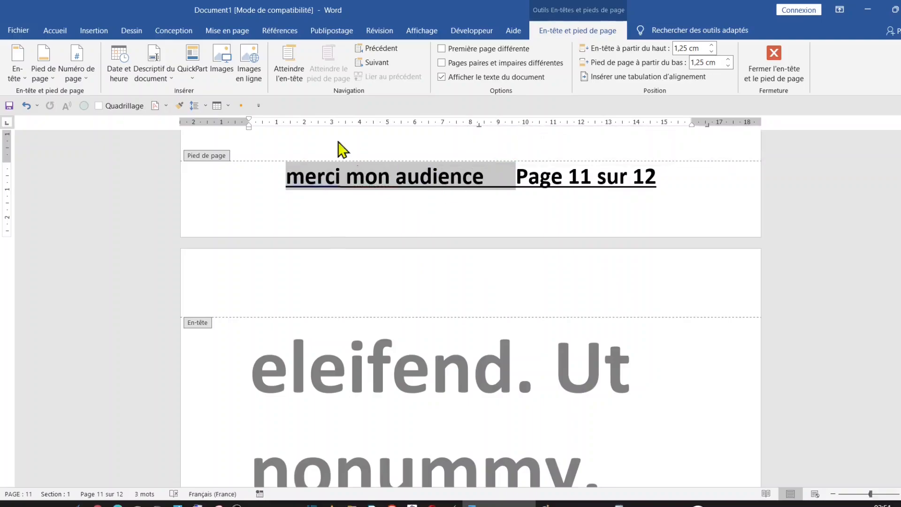
click(61, 31)
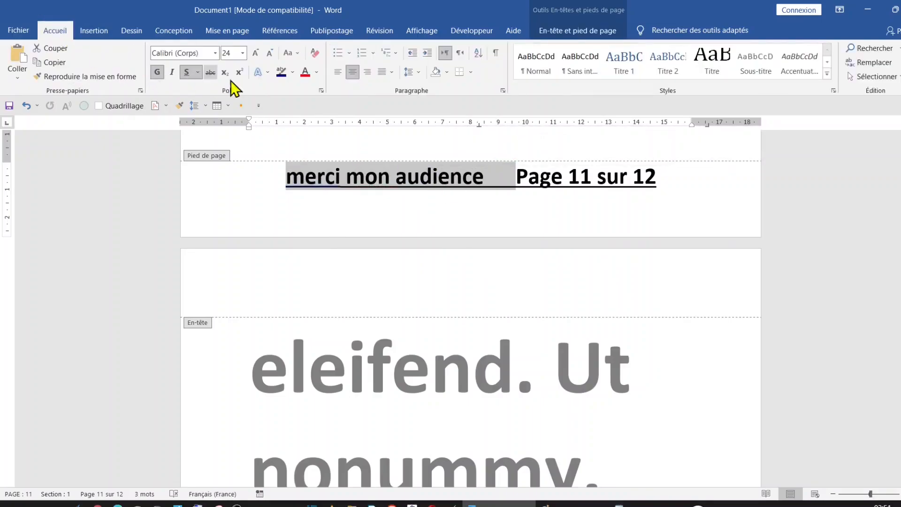
click(308, 78)
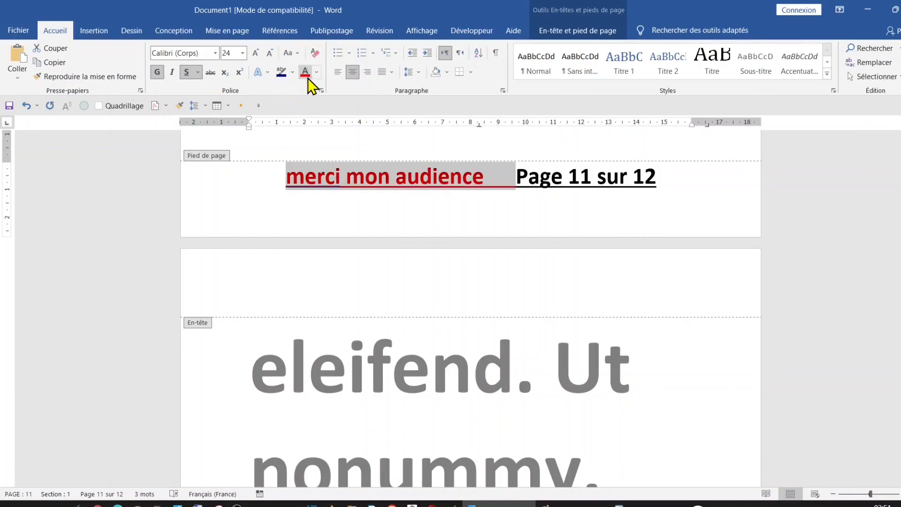
click(191, 77)
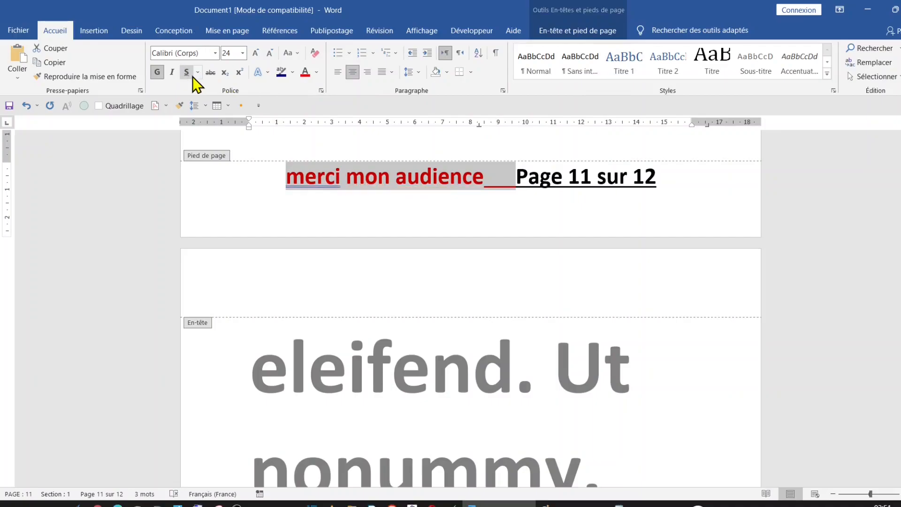
click(191, 76)
click(192, 77)
Step: Set the "merci mon audience" footer text in Arial Black and return to the document body
click(217, 57)
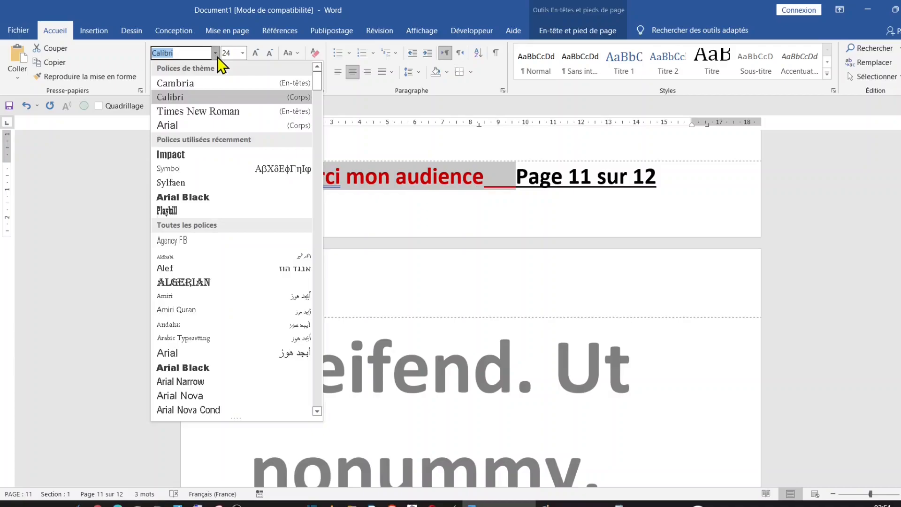
click(205, 198)
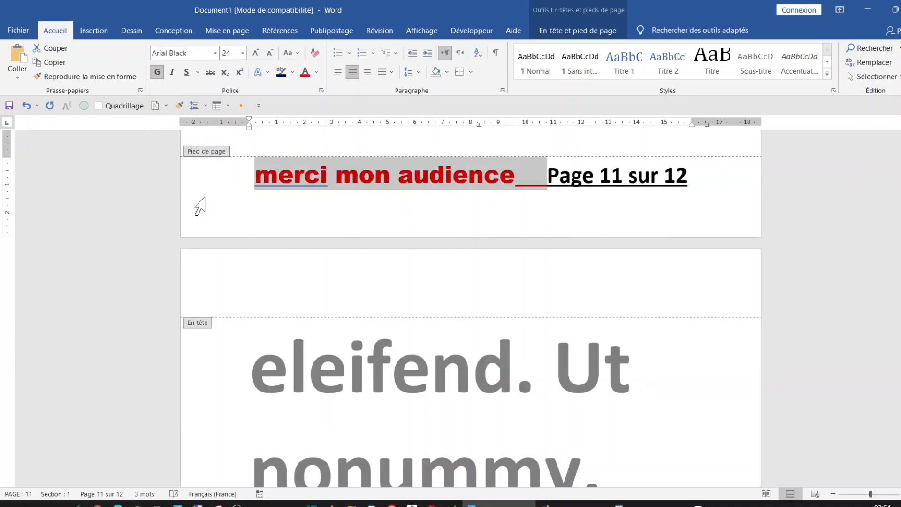
click(506, 192)
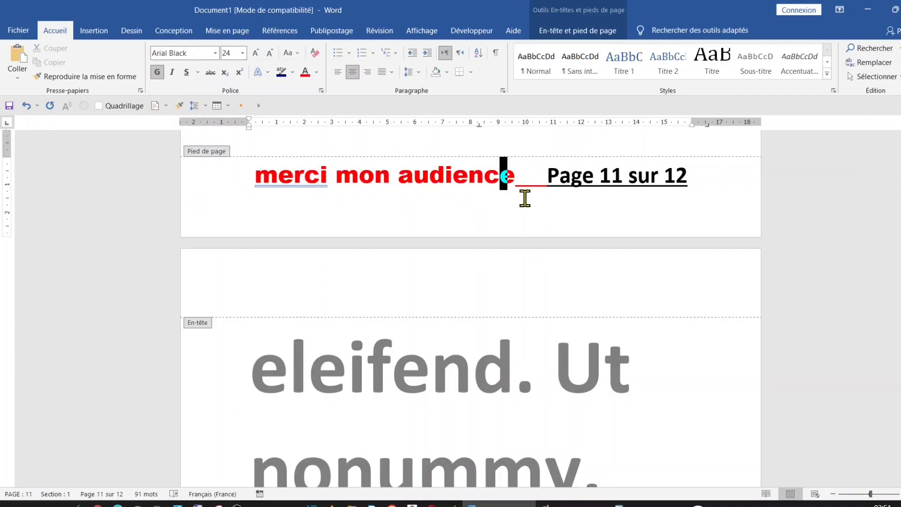
click(540, 196)
scroll(498, 206, up, 1)
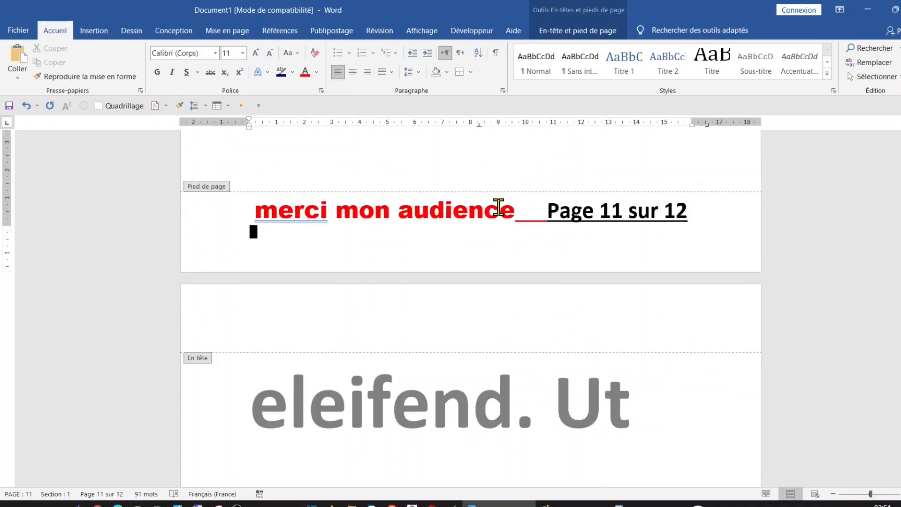
scroll(495, 208, up, 3)
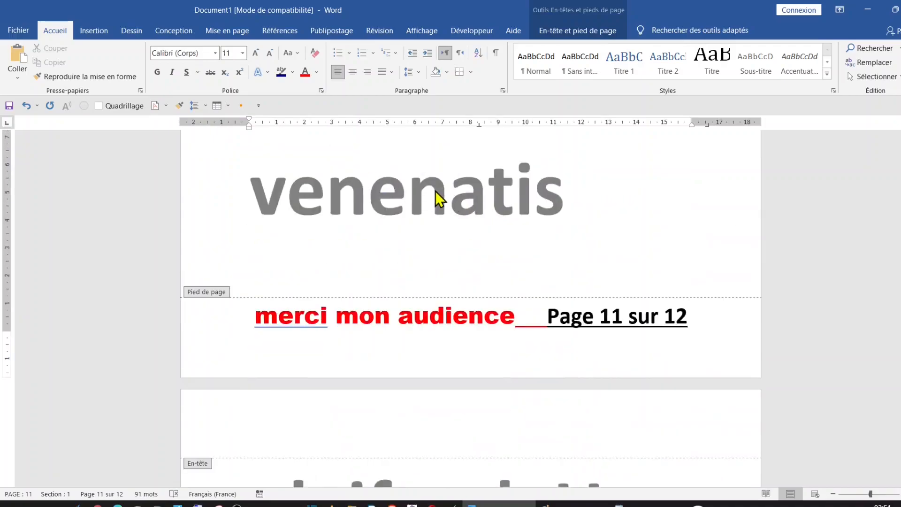
scroll(435, 191, up, 4)
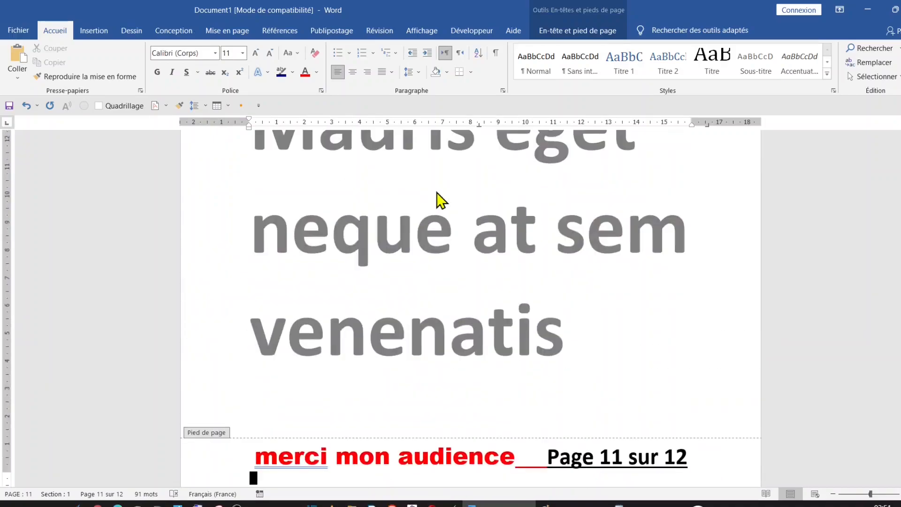
double_click(430, 223)
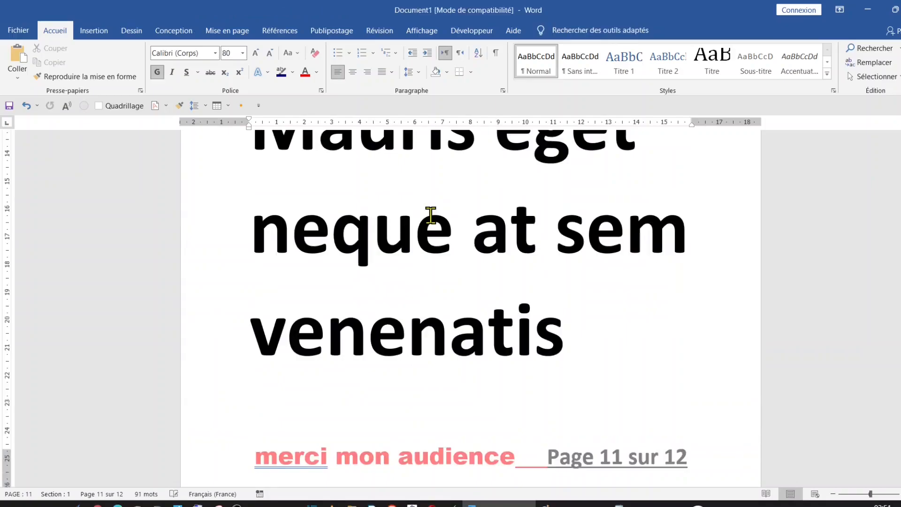
Step: Check the last pages, and zoom out until many pages show side by side to examine the footer on each
scroll(430, 215, down, 18)
scroll(430, 215, down, 5)
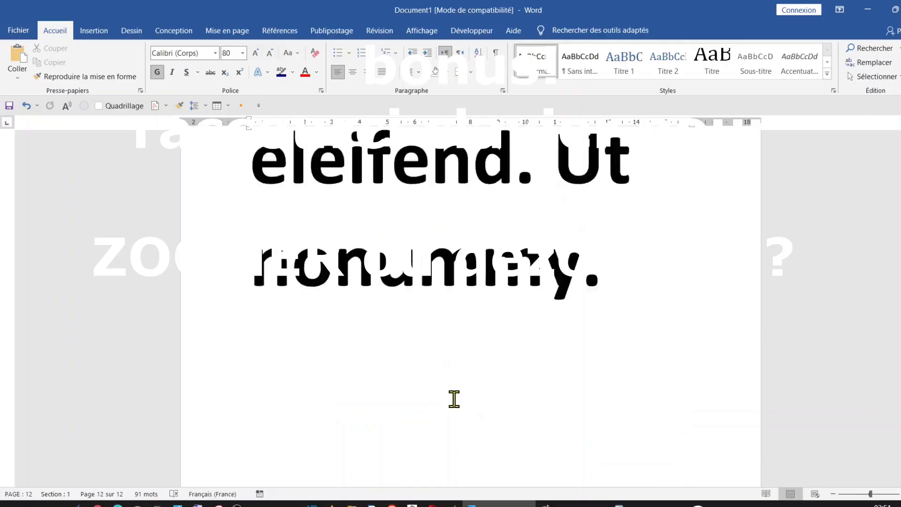
scroll(453, 397, up, 10)
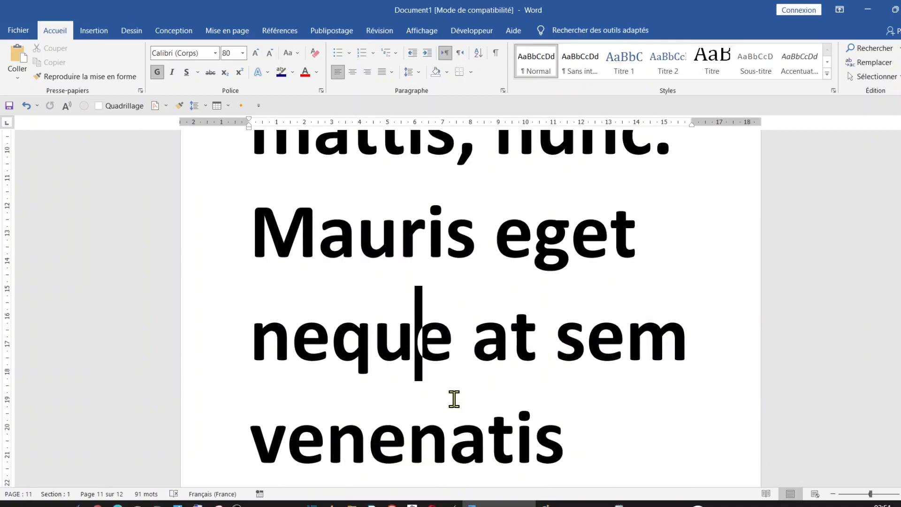
ctrl+scroll(454, 399, down, 5)
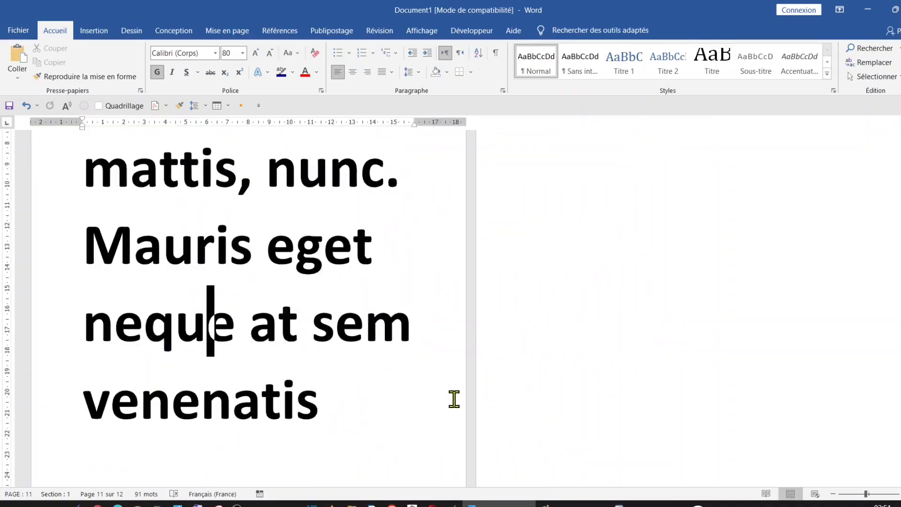
ctrl+scroll(453, 398, down, 2)
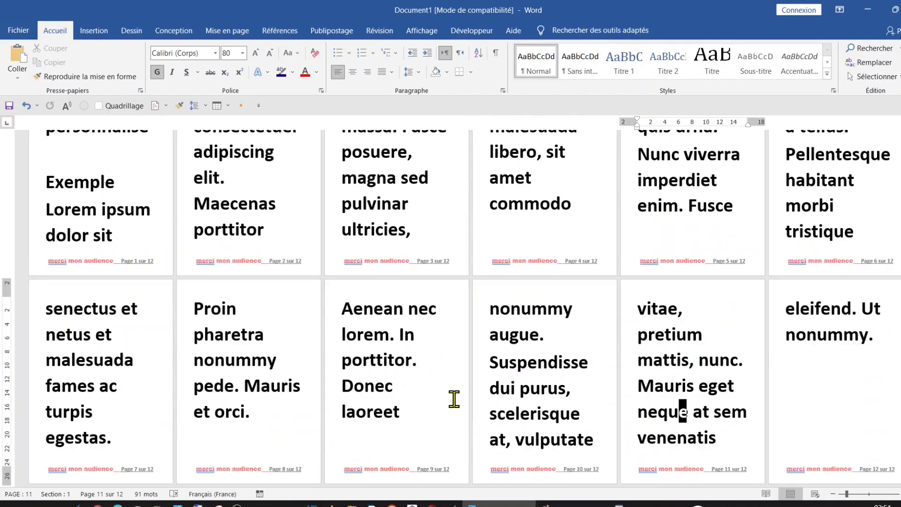
ctrl+scroll(453, 399, down, 2)
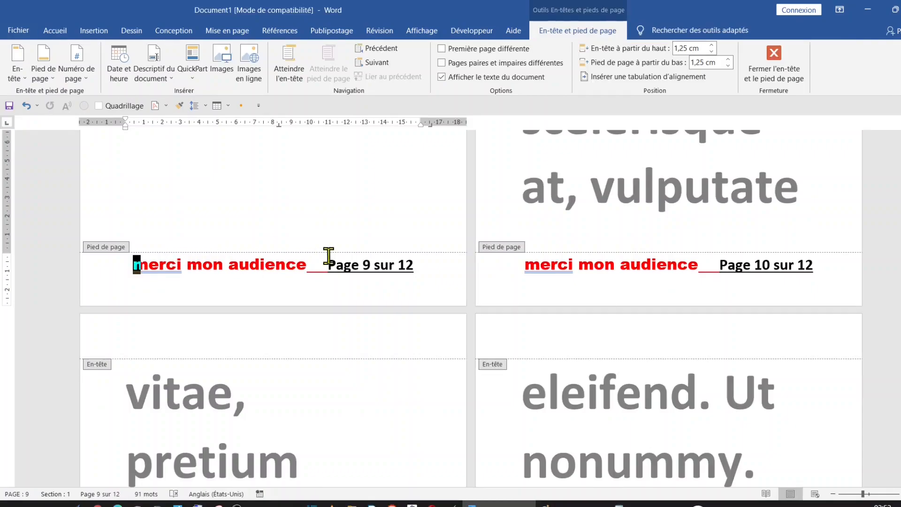
Step: Switch from the footer to the header of page 9 and return to the document body
scroll(378, 265, up, 8)
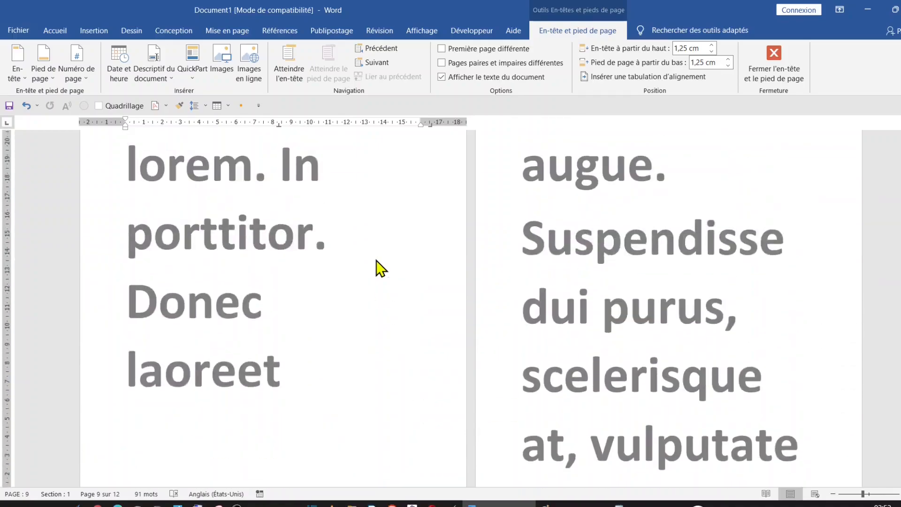
scroll(380, 268, up, 3)
click(181, 287)
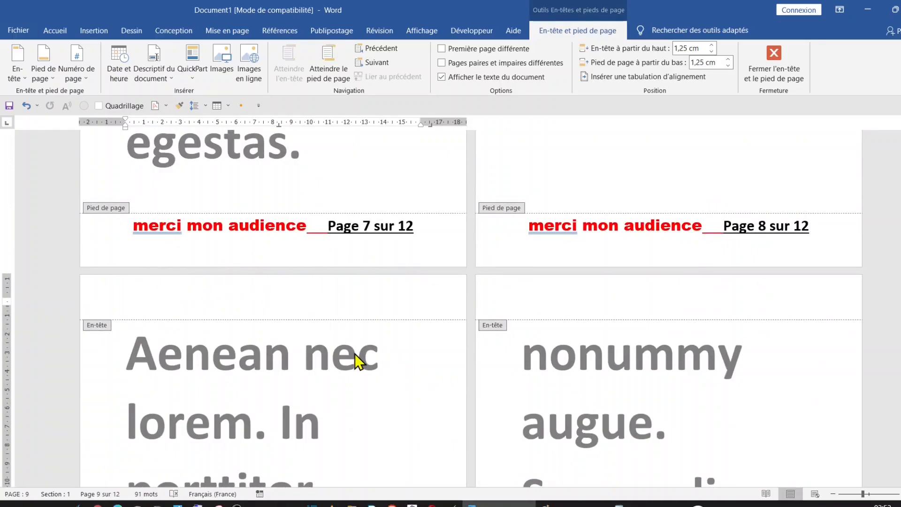
double_click(338, 357)
Step: Open the page 9 header for editing and insert the green SUBSCRIBE banner picture into it
click(218, 284)
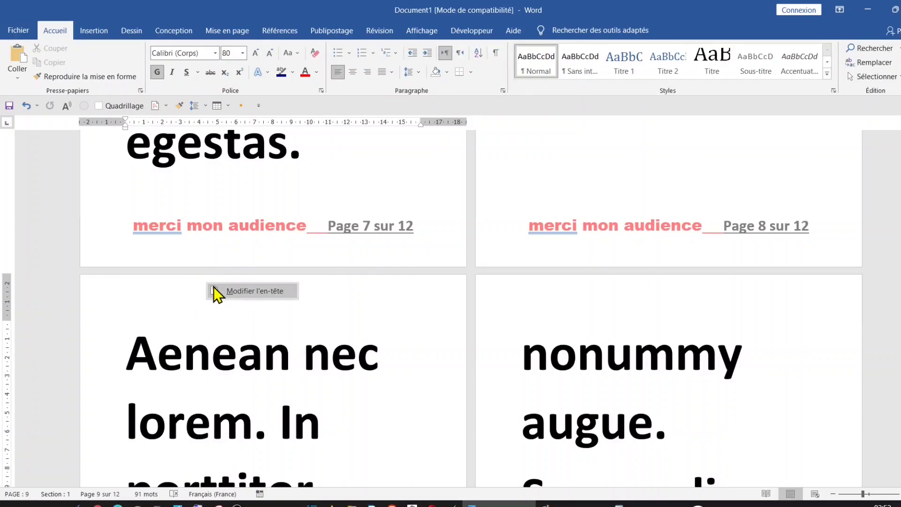
click(243, 292)
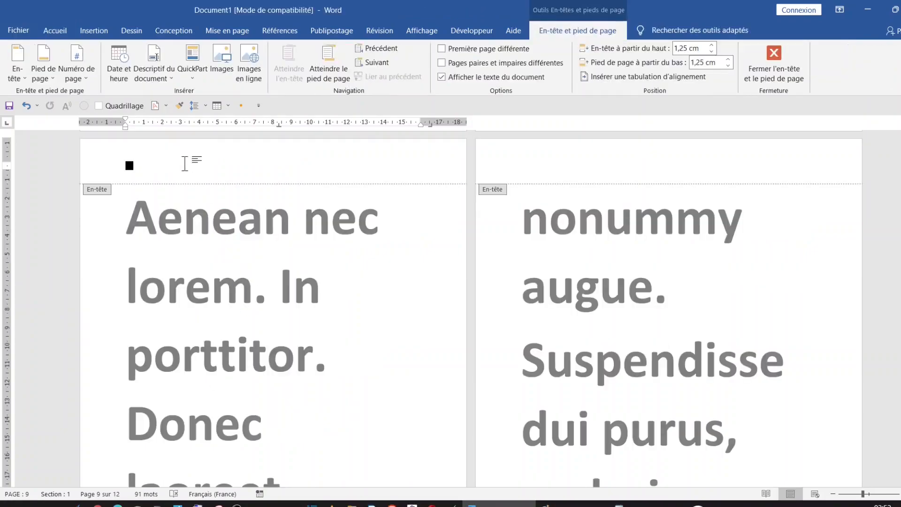
click(223, 65)
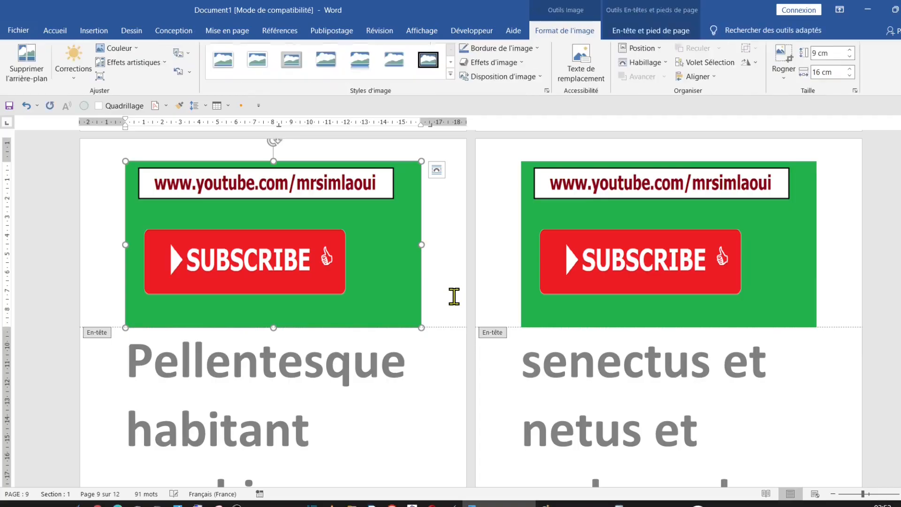